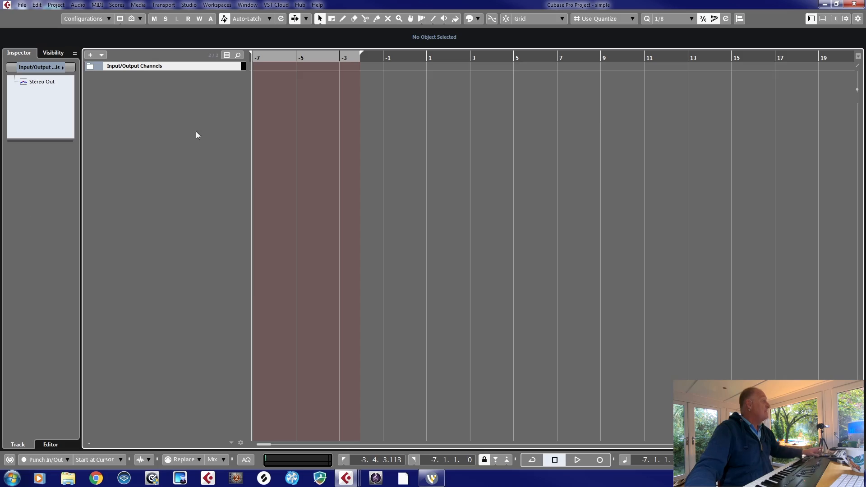
right_click(180, 92)
left_click(213, 97)
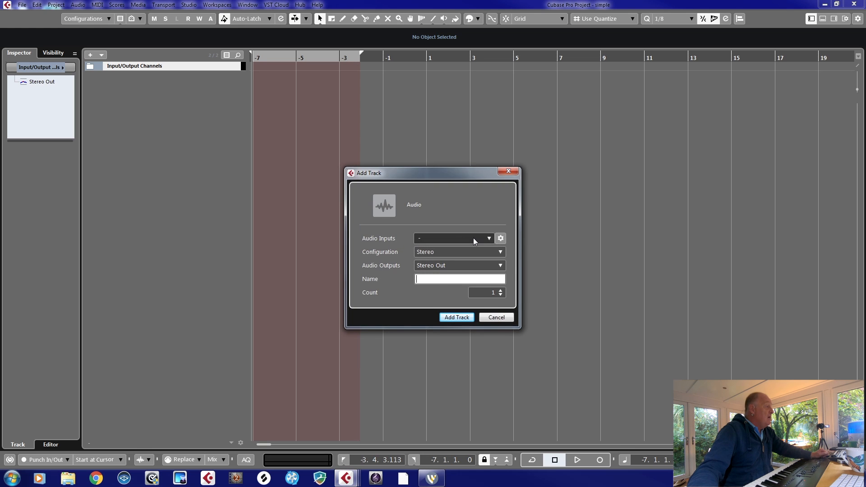
left_click(496, 317)
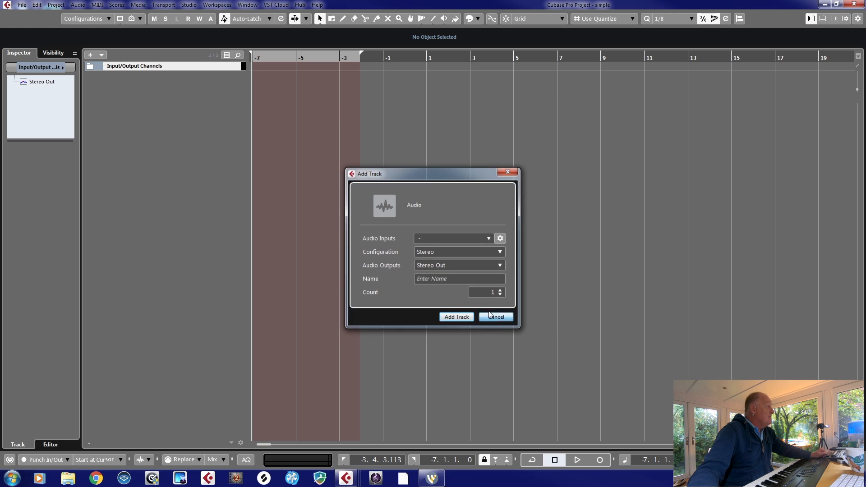
- Add one instrument track using Kontakt routed to Stereo Out, and reposition the Kontakt window to make its browser accessible
right_click(171, 88)
left_click(208, 103)
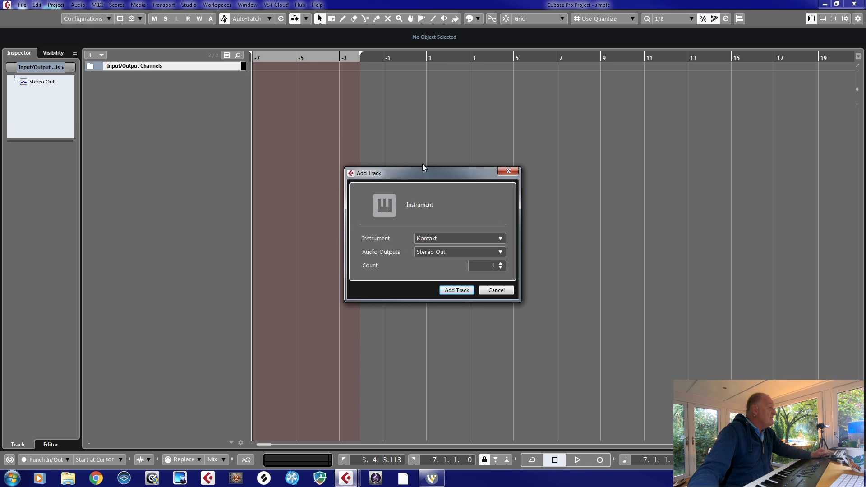
left_click(456, 290)
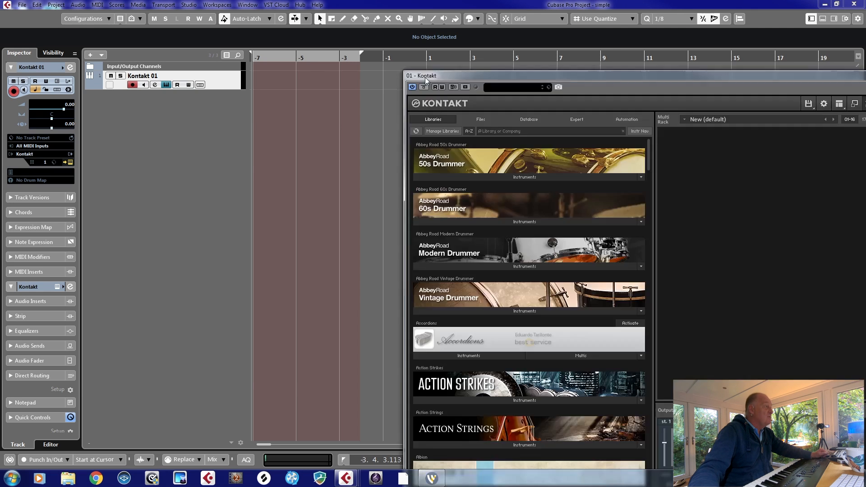
left_click_drag(448, 72, 145, 26)
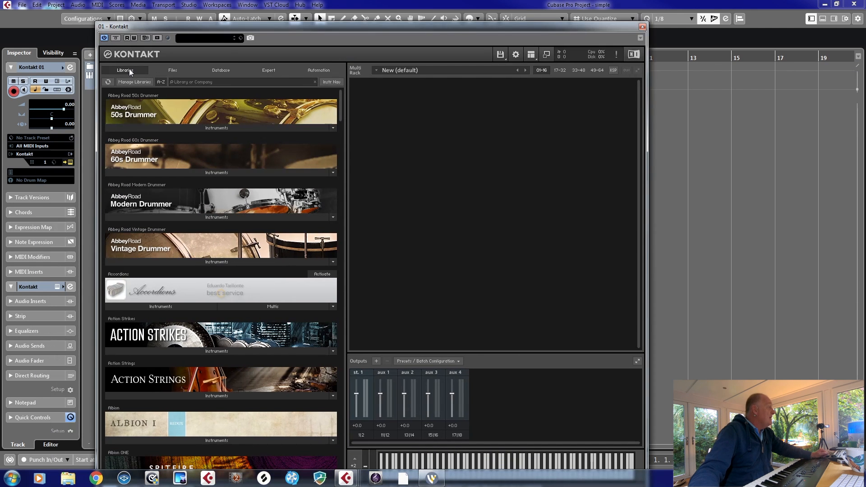
- Load the HA_normal.nki harp patch into Kontakt from the VSL Harp Kontakt folder on the 4TB SSD (H:) drive
left_click(169, 70)
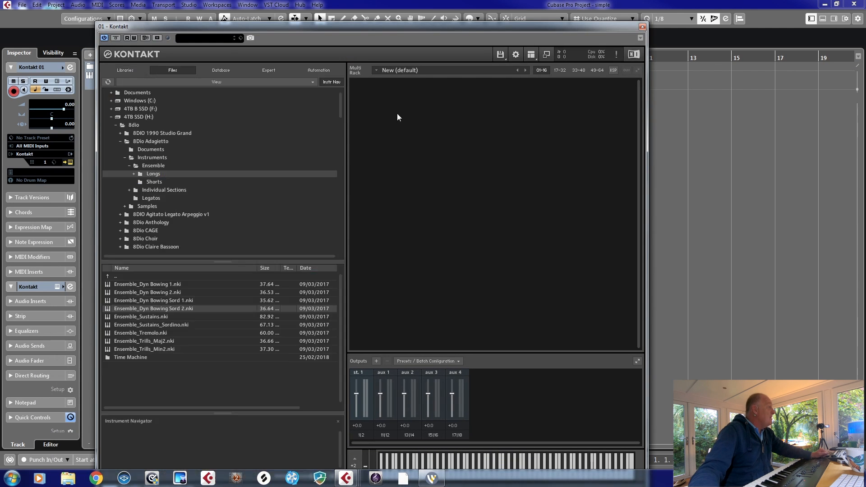
left_click(109, 118)
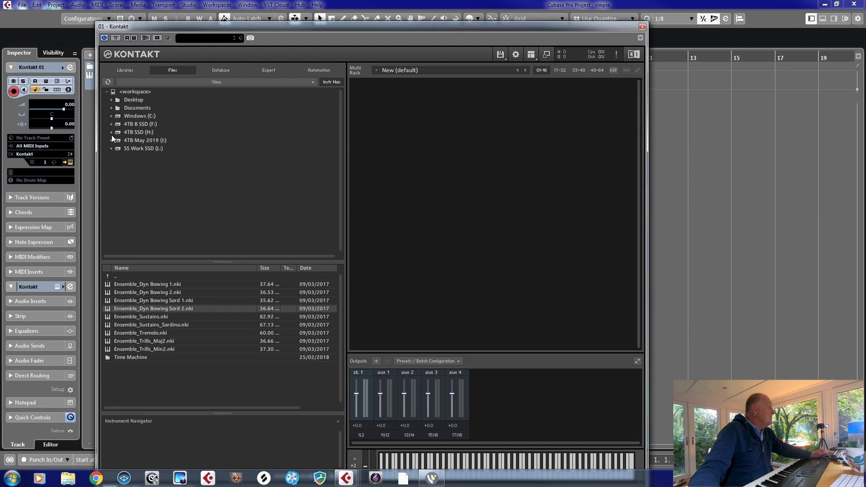
left_click(111, 132)
left_click_drag(341, 110, 339, 255)
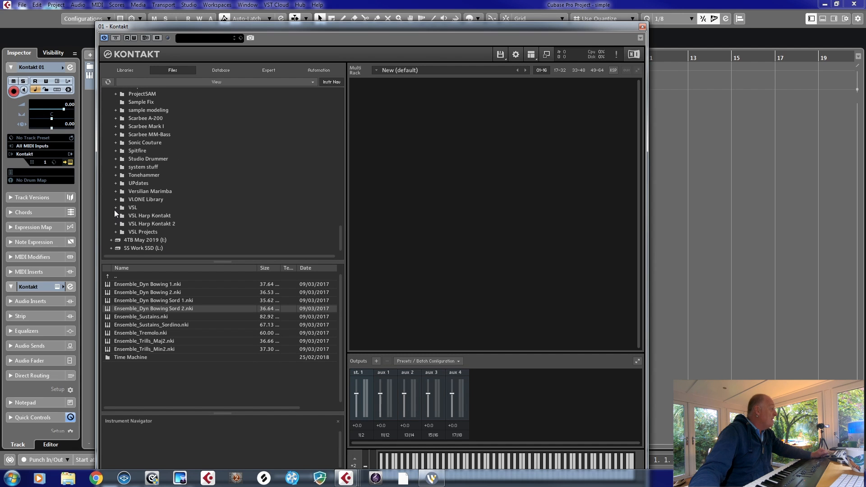
left_click(144, 214)
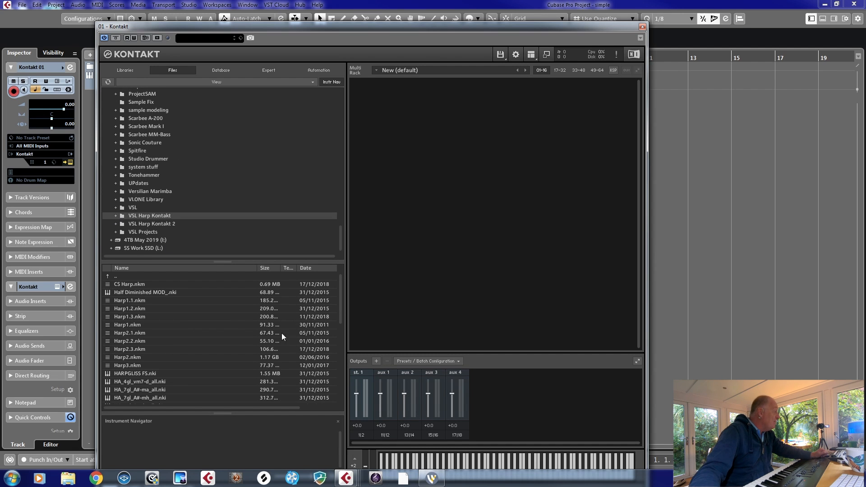
left_click_drag(341, 299, 334, 388)
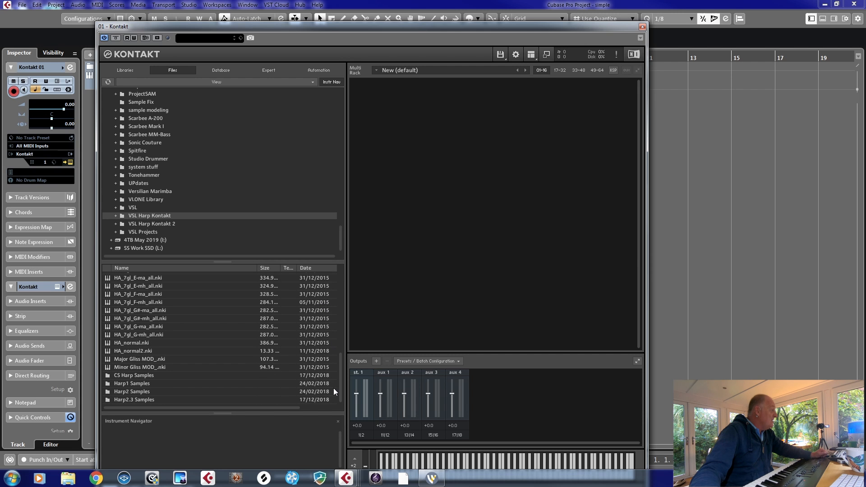
double_click(140, 342)
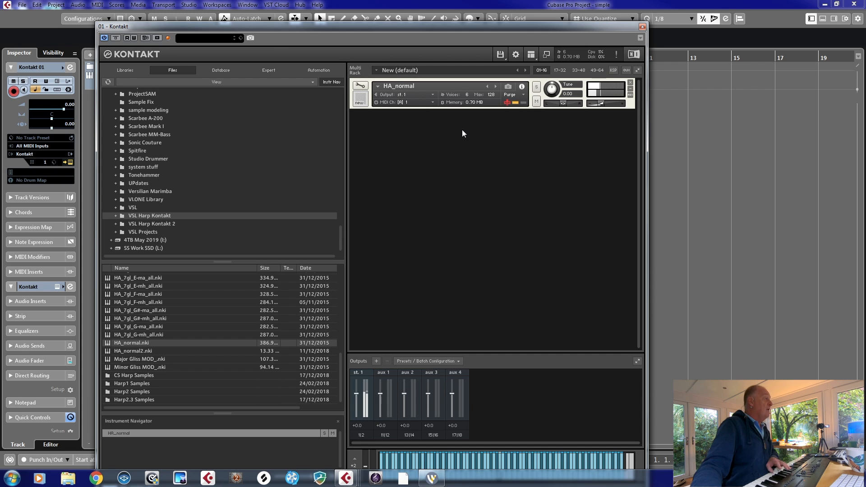
- Open the MixConsole and move the Kontakt window out of the way so the mixer channels are accessible
left_click_drag(365, 24, 366, 0)
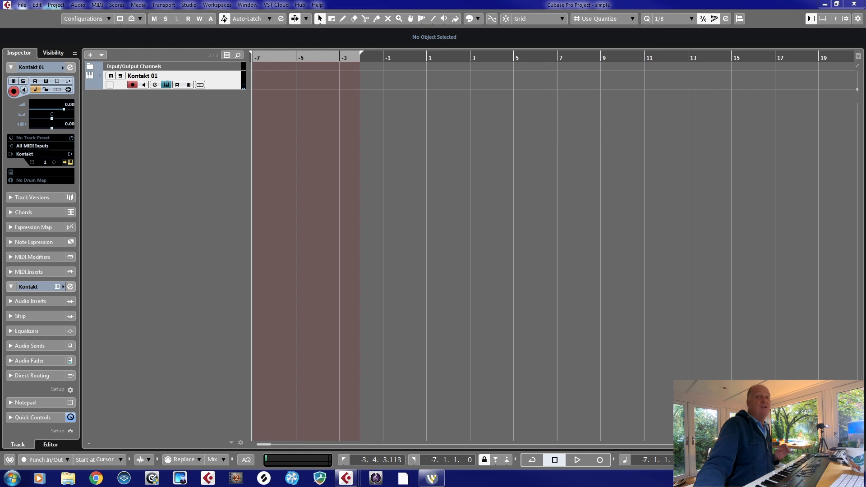
key("F3")
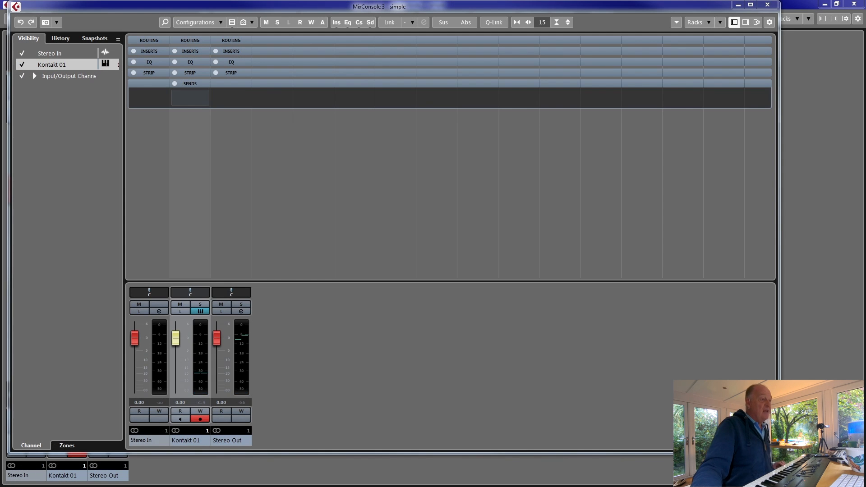
key("alt+Tab")
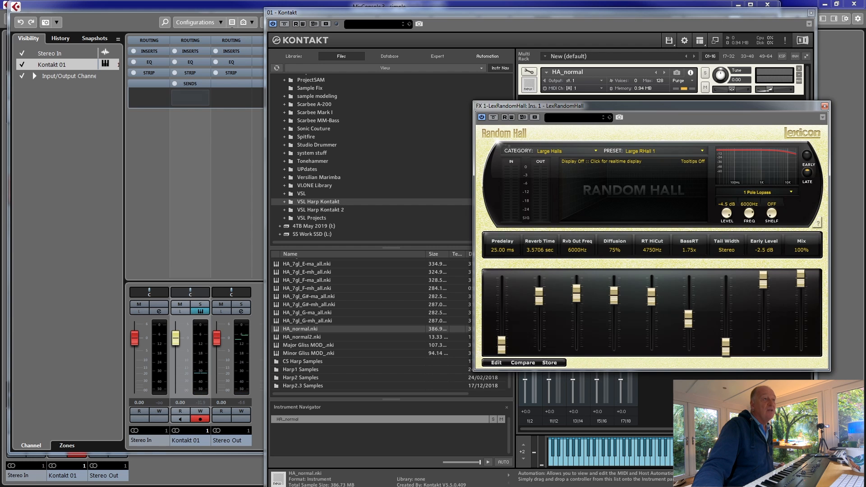
left_click_drag(451, 13, 0, 36)
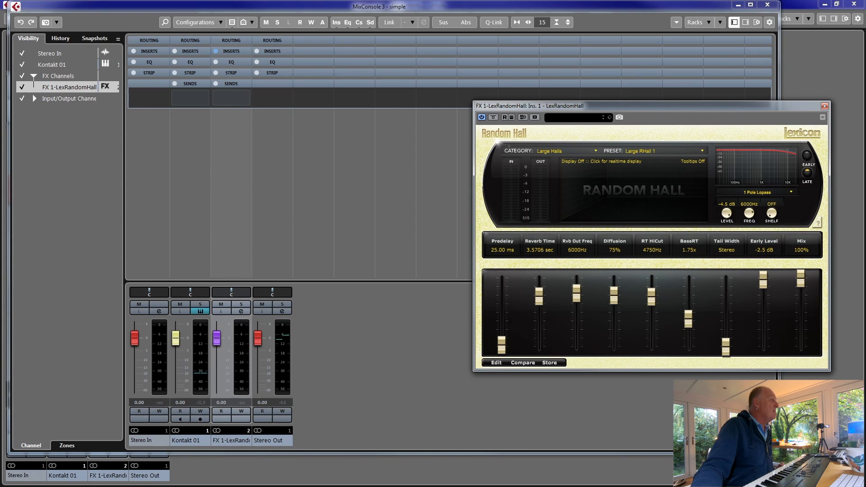
- Add a send from the Kontakt 01 channel to FX 1-LexRandomHall, enable it and set its level to -11.4
left_click(186, 440)
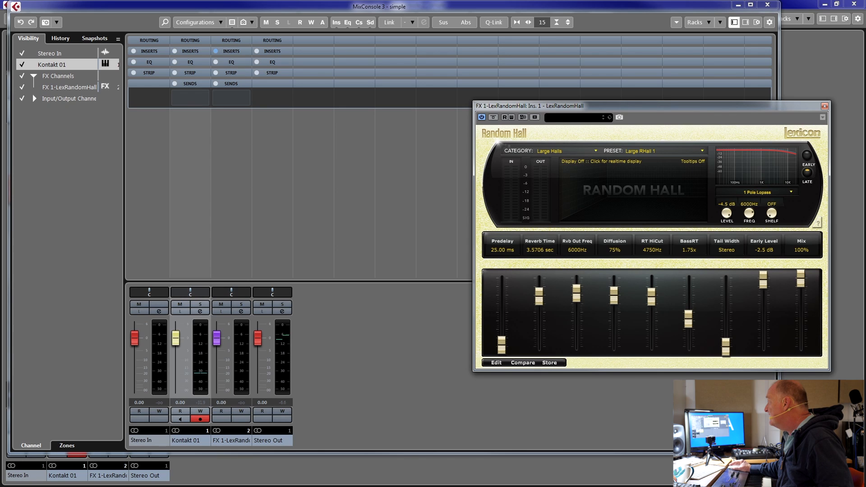
left_click(189, 97)
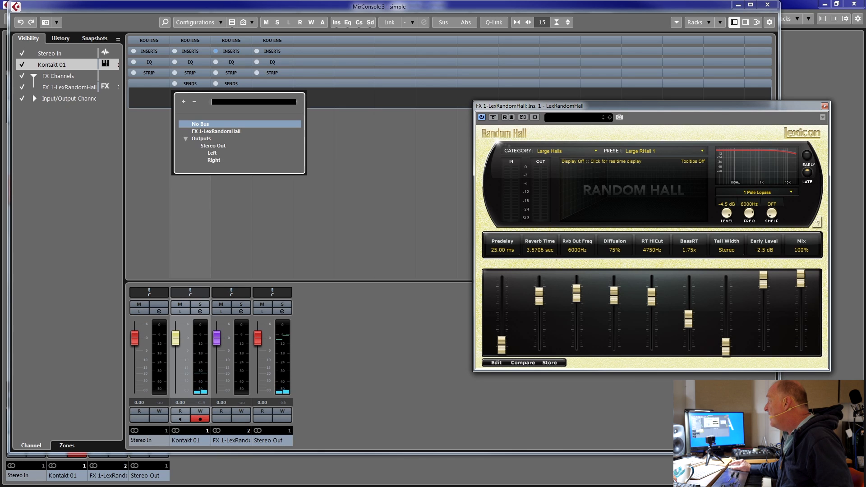
left_click(215, 131)
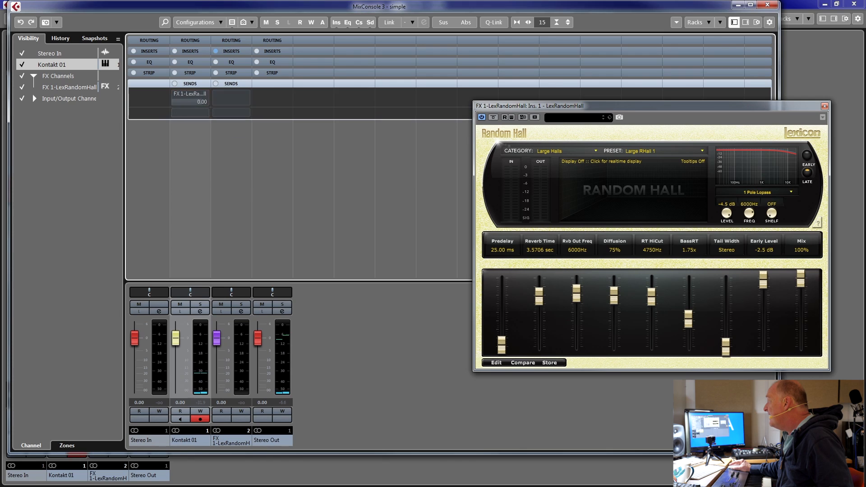
left_click(175, 93)
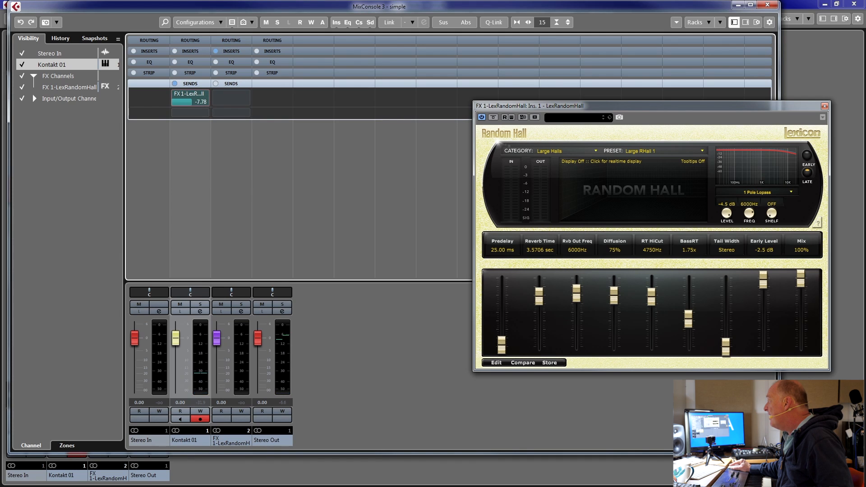
left_click_drag(191, 102, 190, 102)
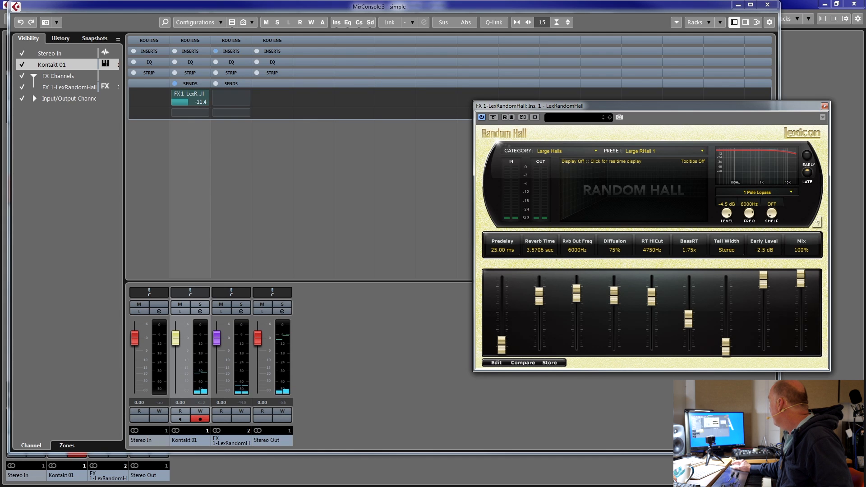
- Return to the project window and briefly test playback from the current cursor position
key("alt+1")
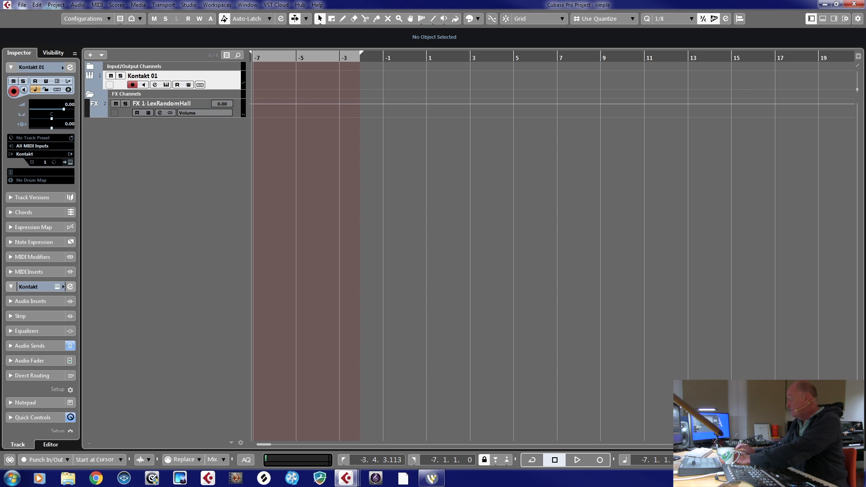
key("space")
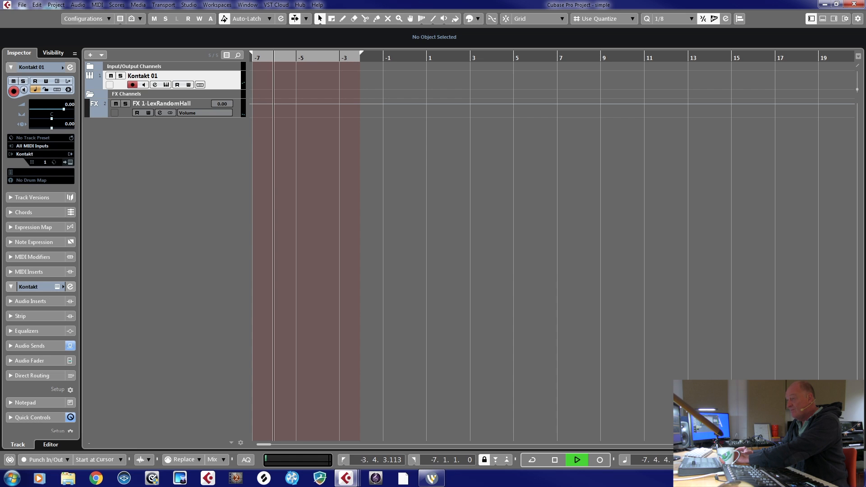
key("space")
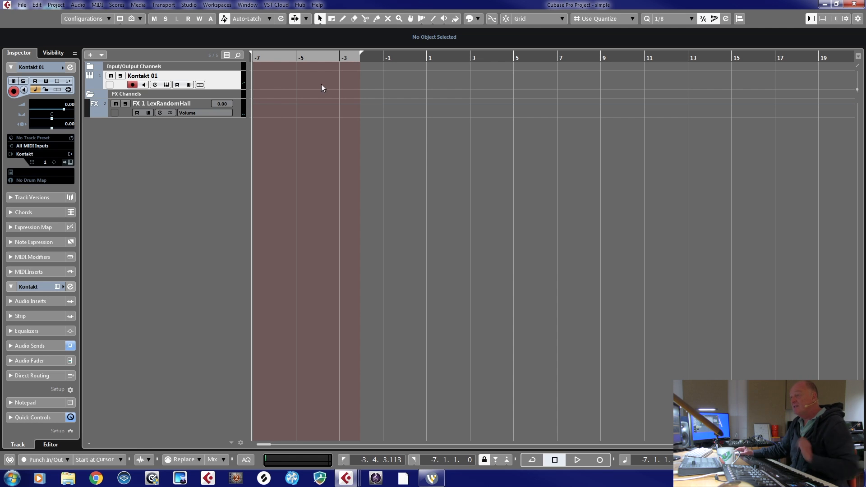
- Turn on snap, then set the left locator and the project cursor to bar 1
left_click_drag(362, 56, 426, 56)
left_click(505, 20)
left_click_drag(427, 57, 429, 57)
left_click(425, 60)
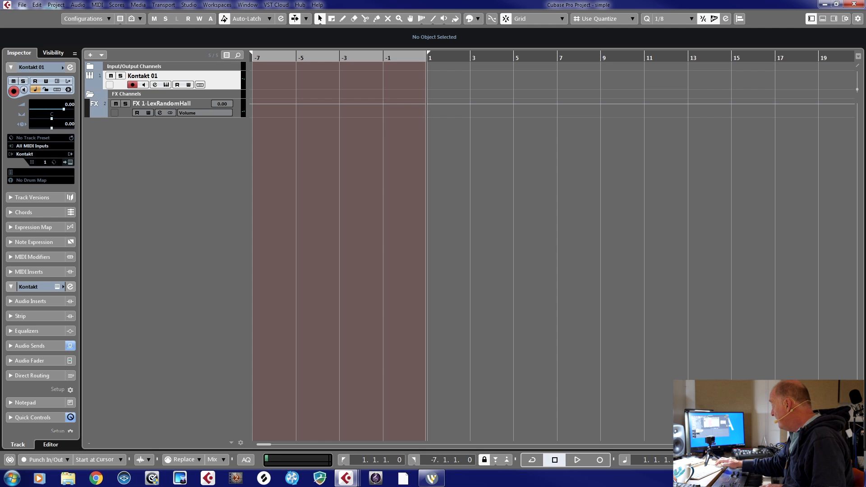
- Rehearse the harp part, then record it on the Kontakt 01 track from bar 1 for about ten bars
key("space")
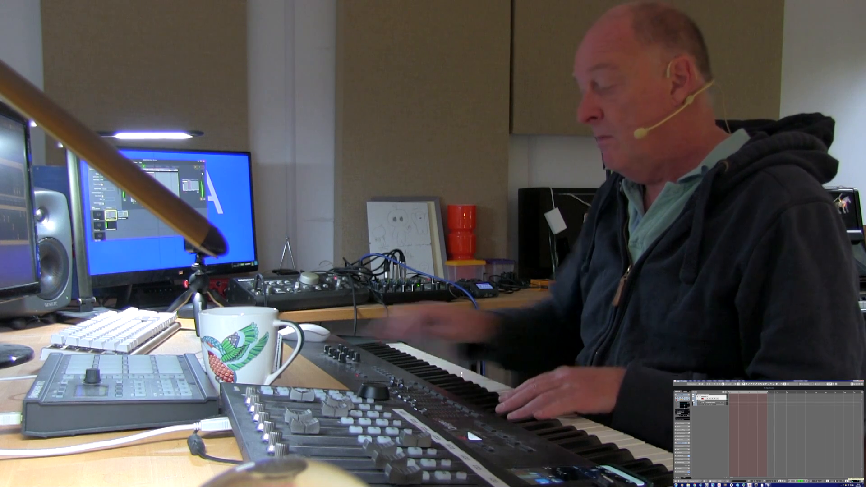
key("space")
key("KP_Multiply")
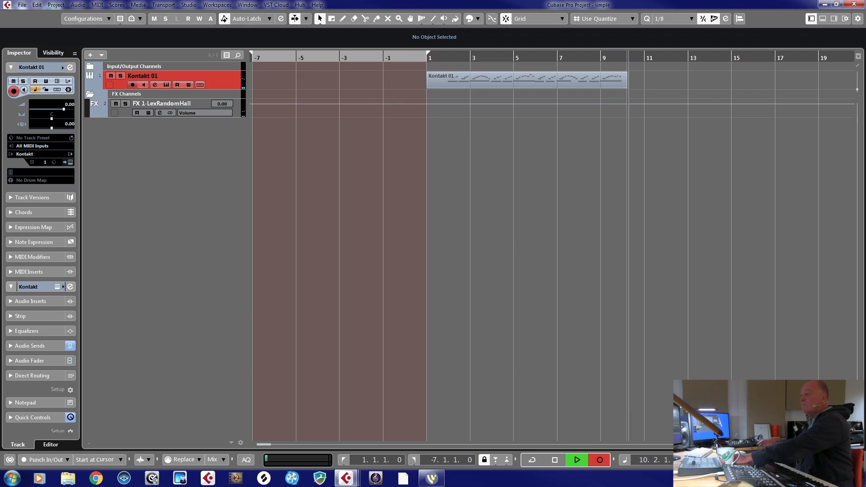
key("space")
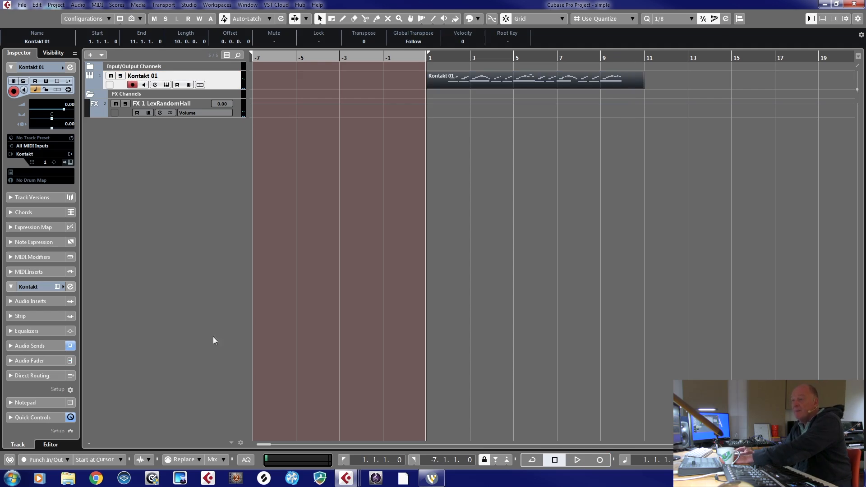
- Rename the Kontakt 01 track as Harp
double_click(156, 80)
type("Harp")
key("Return")
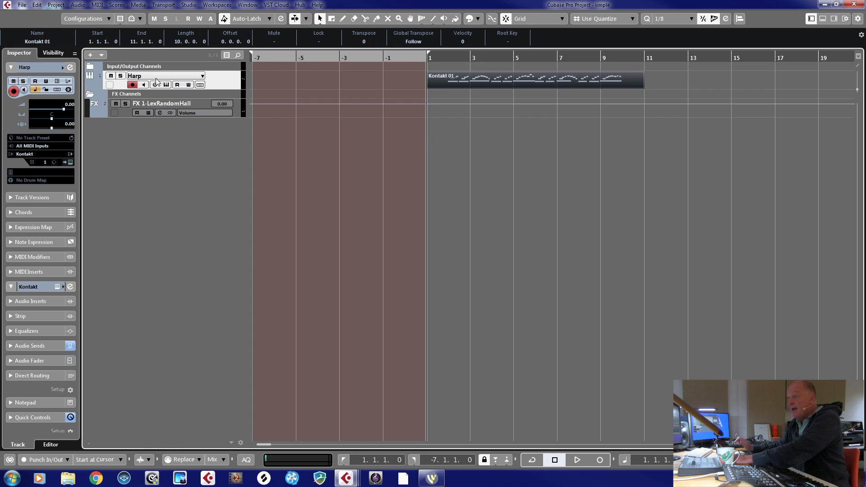
- Add a second instrument track below Harp, choosing Vienna Instruments x64 as its instrument
right_click(223, 74)
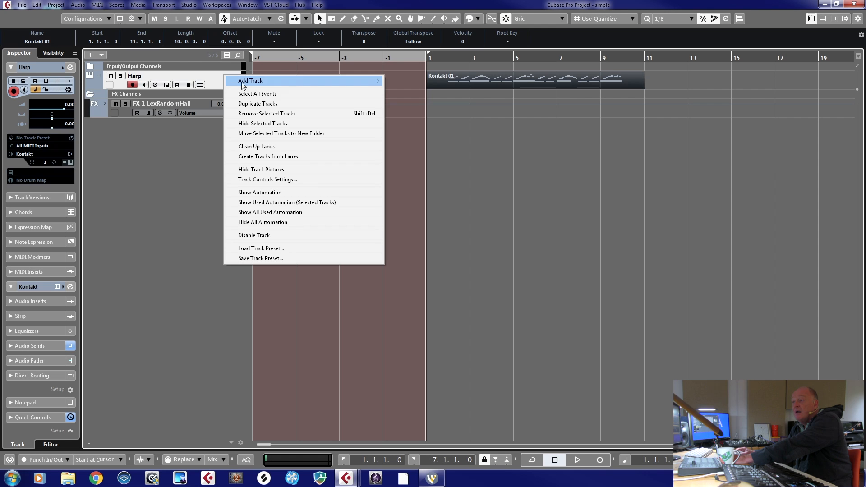
mouse_move(252, 80)
left_click(393, 90)
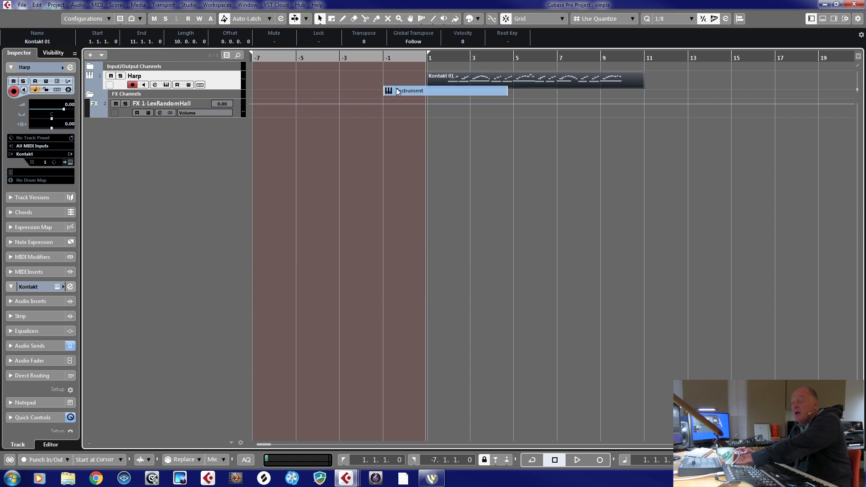
left_click(445, 240)
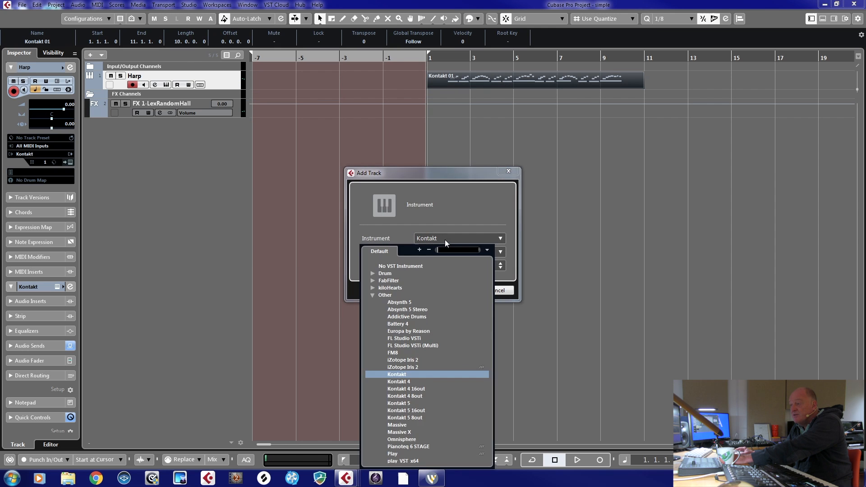
scroll(440, 405, "down", 5)
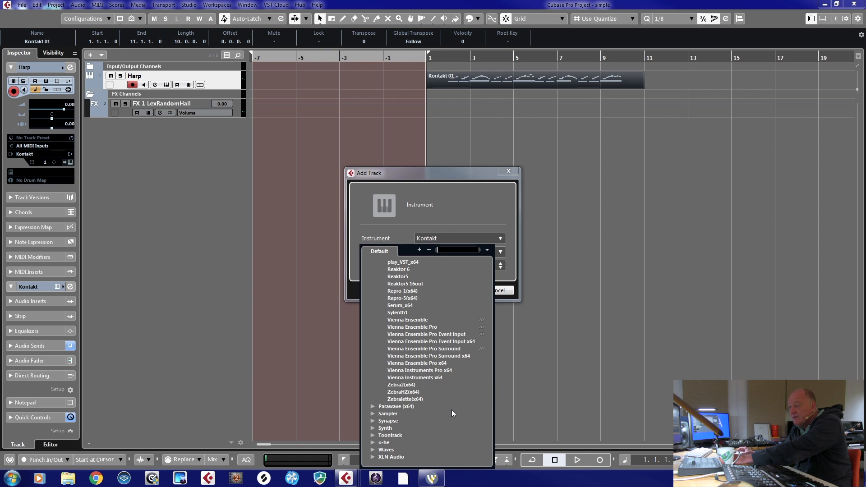
left_click(408, 378)
left_click(460, 292)
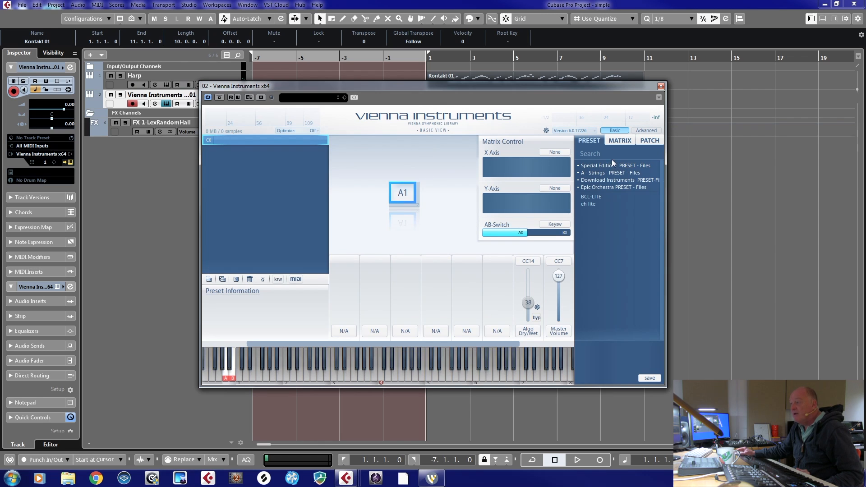
- Load the 22S Clarinet Bb matrix from the Special Edition 13 Clarinets folder into Vienna Instruments
left_click(609, 166)
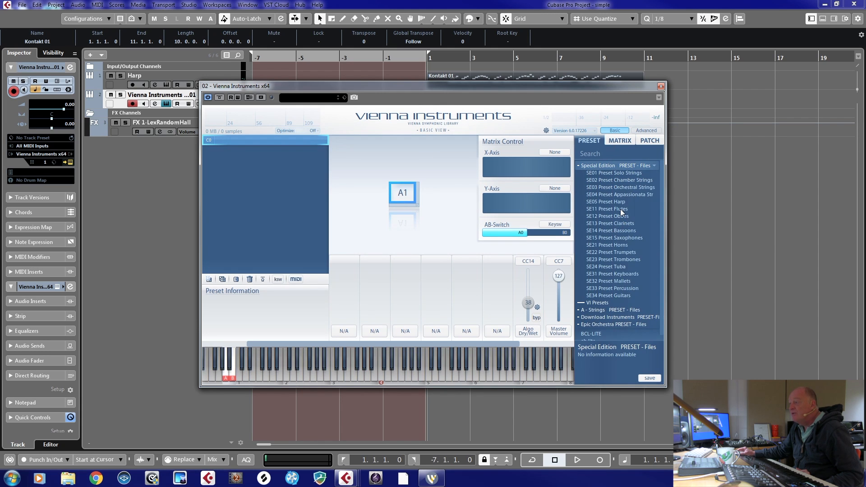
left_click(622, 223)
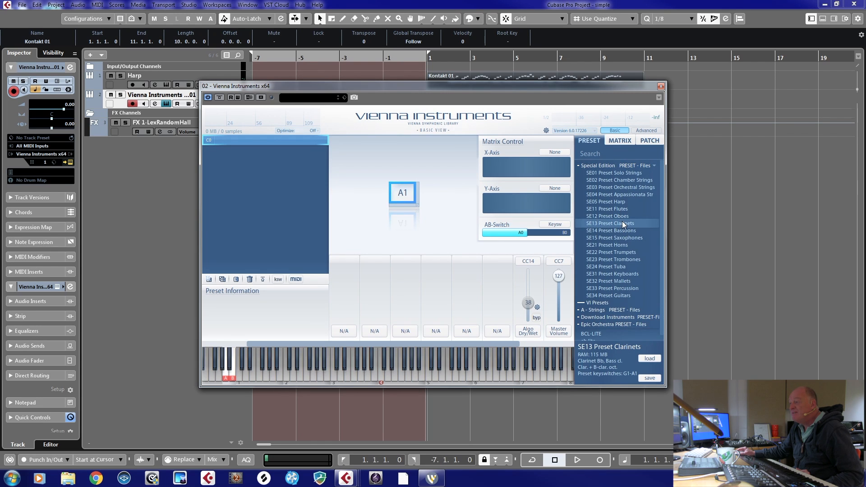
left_click(622, 141)
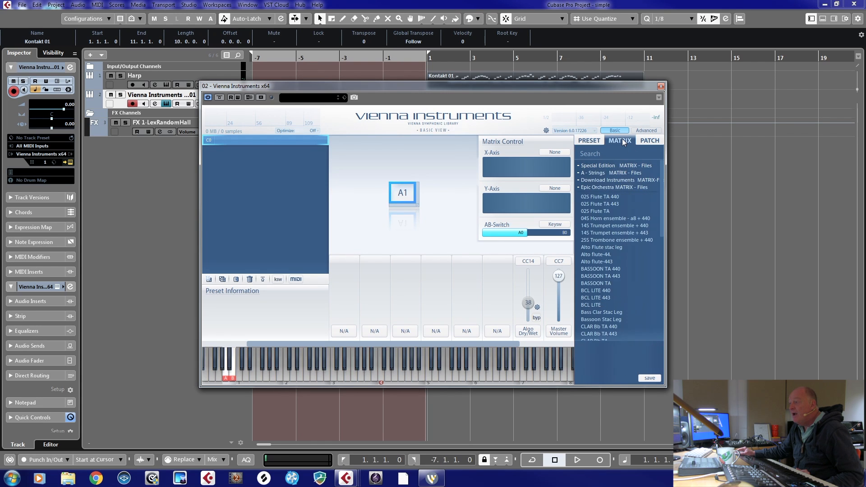
left_click(600, 166)
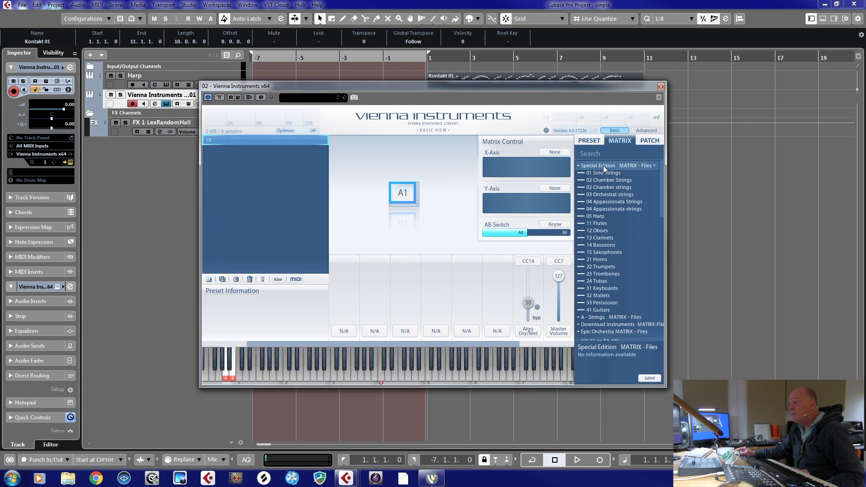
left_click(607, 238)
left_click(608, 260)
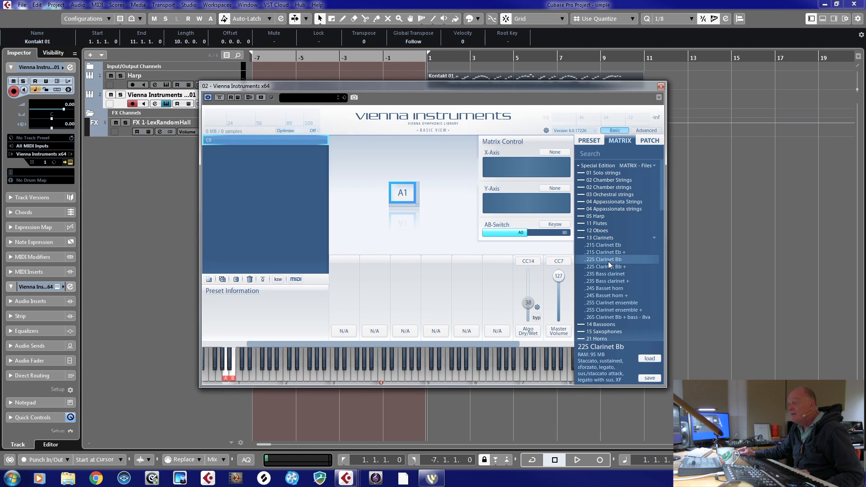
double_click(608, 259)
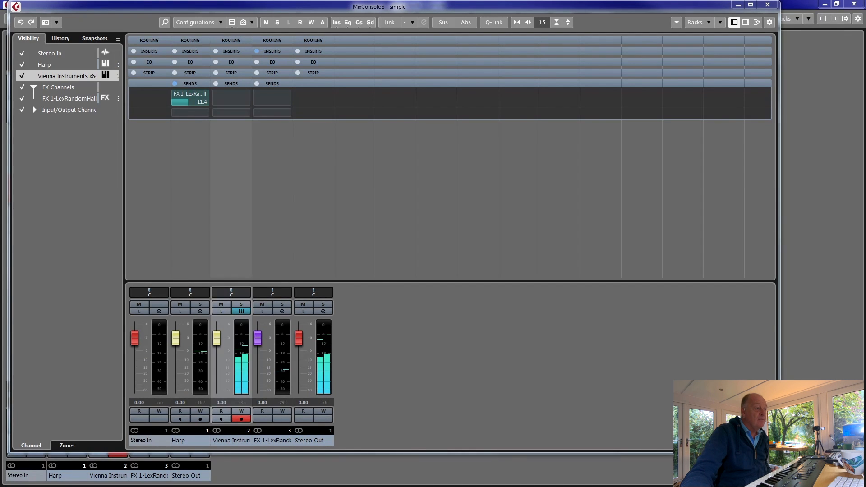
- Add a send to FX 1-LexRandomHall on the Vienna Instruments channel and activate it
left_click(245, 98)
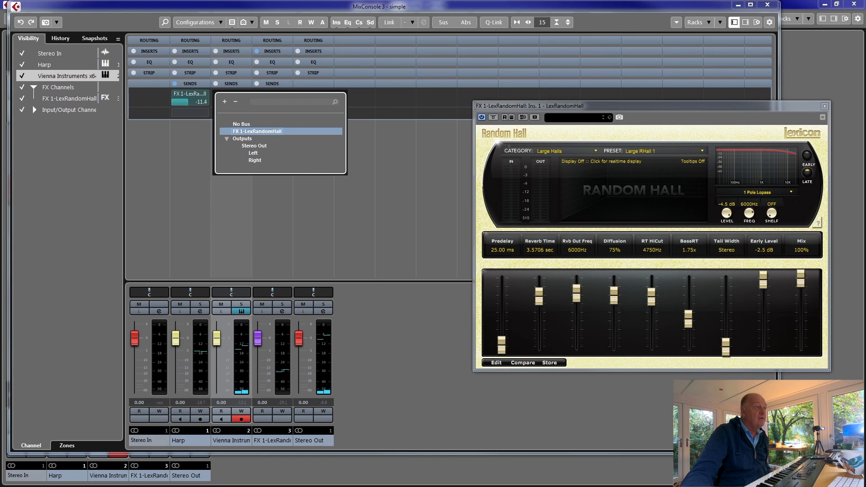
left_click(257, 132)
left_click(216, 94)
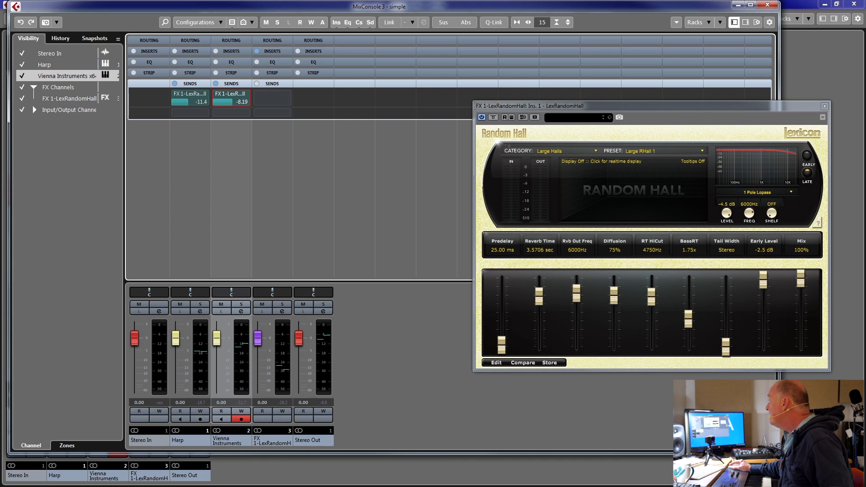
left_click_drag(649, 106, 521, 115)
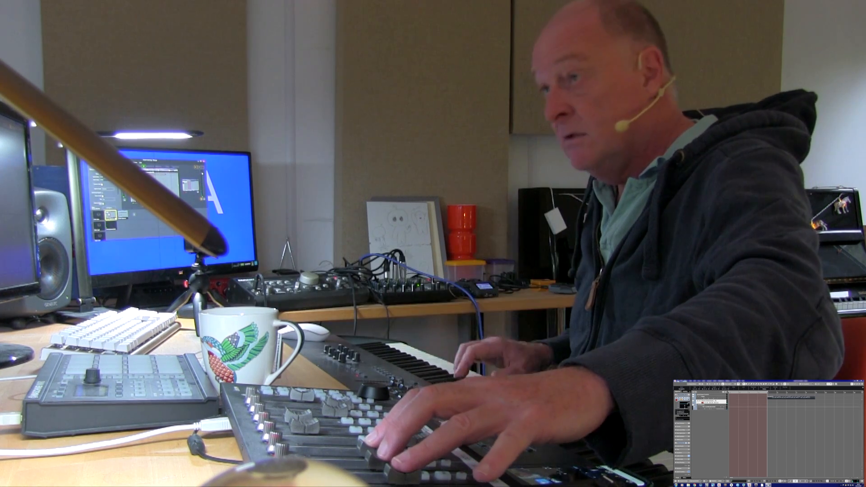
- Start playback and record the clarinet part on the Vienna Instruments track alongside the harp
left_click(829, 443)
key("space")
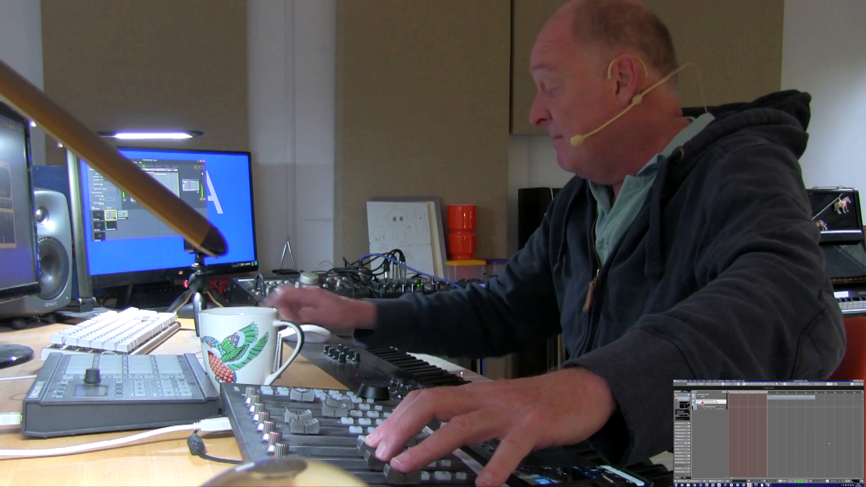
key("KP_Multiply")
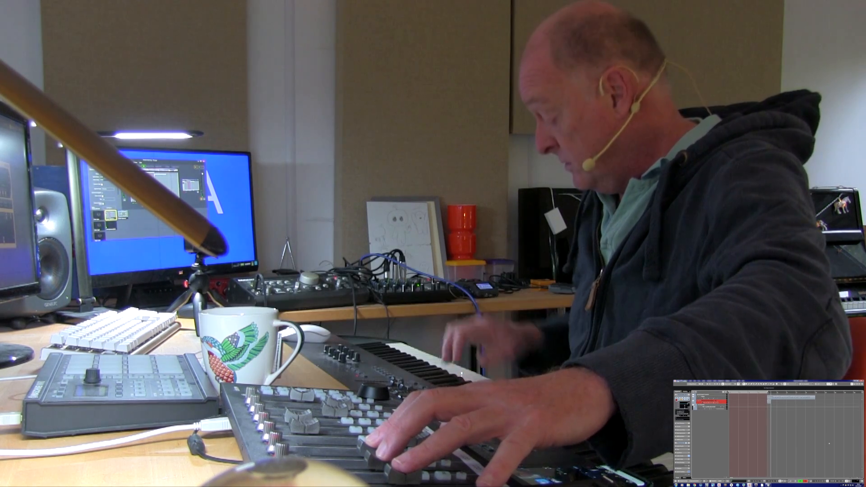
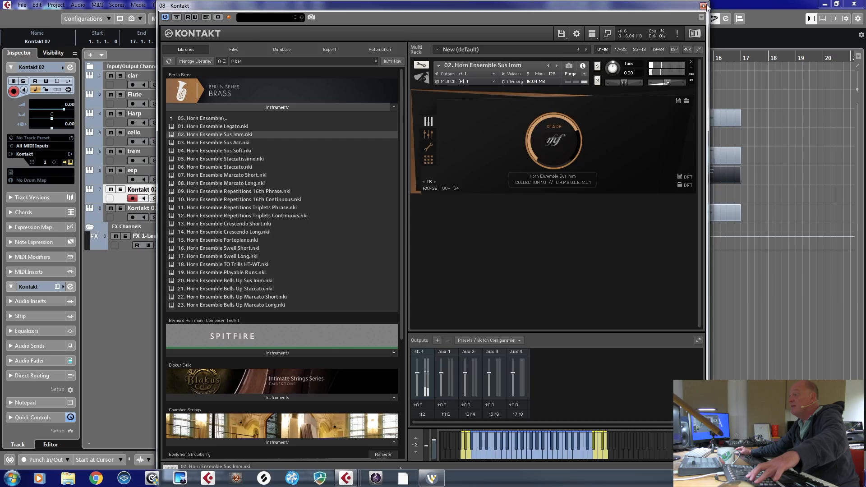
- Close the Kontakt instrument window, place the project cursor at bar 9, and record a part on the Kontakt 02 track
left_click(704, 6)
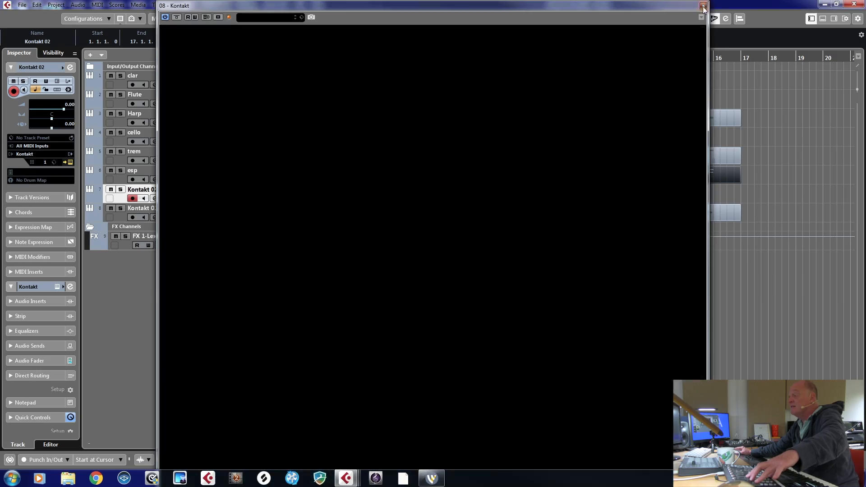
left_click(525, 59)
left_click(533, 62, "ctrl")
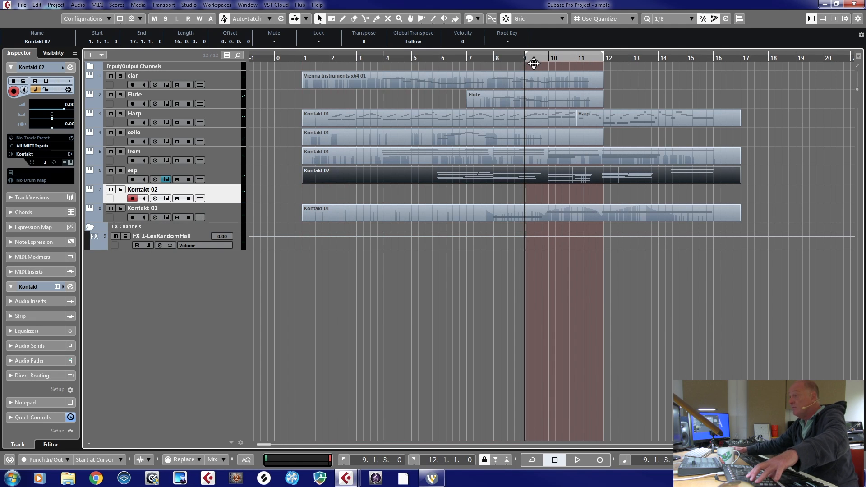
key("KP_Multiply")
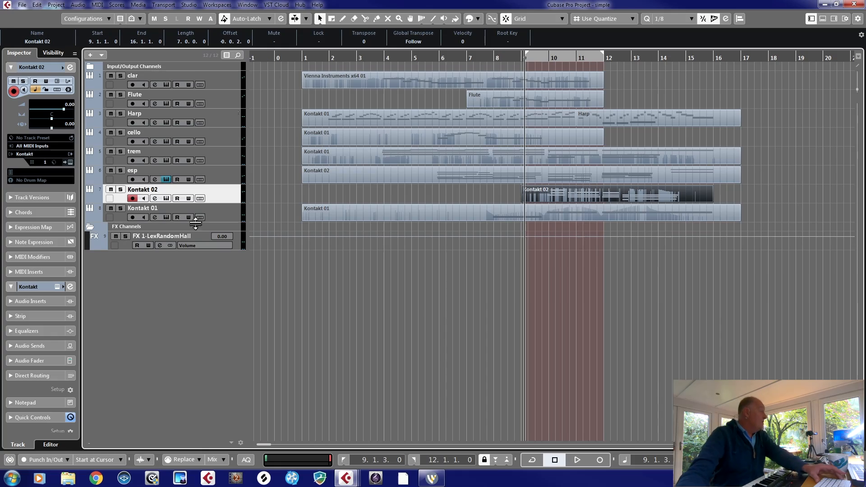
- Rename the newly recorded Kontakt 02 track as BB
double_click(160, 189)
type("BB")
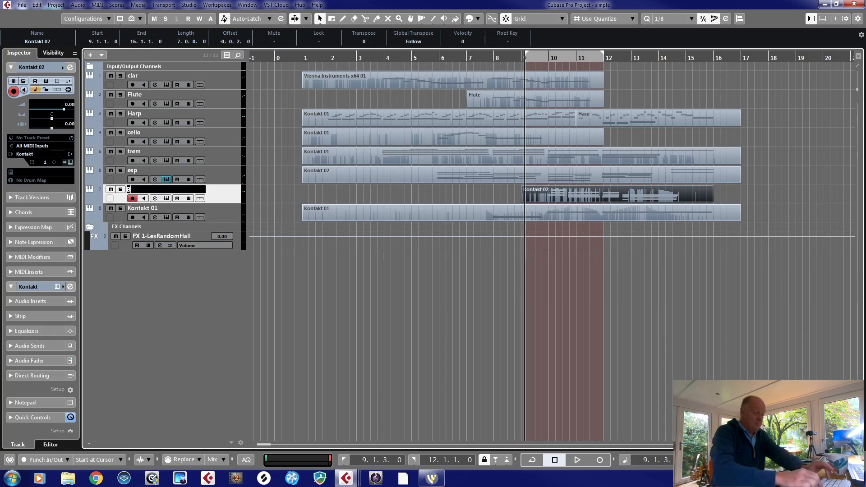
key("Return")
right_click(223, 190)
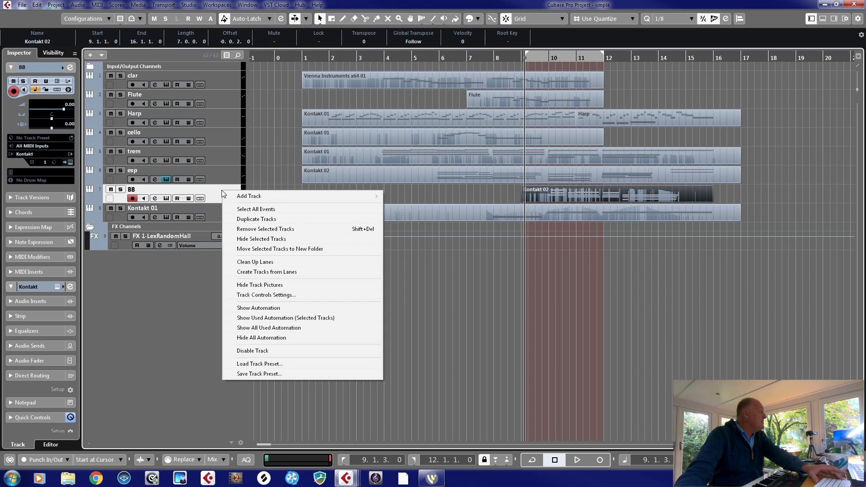
mouse_move(240, 199)
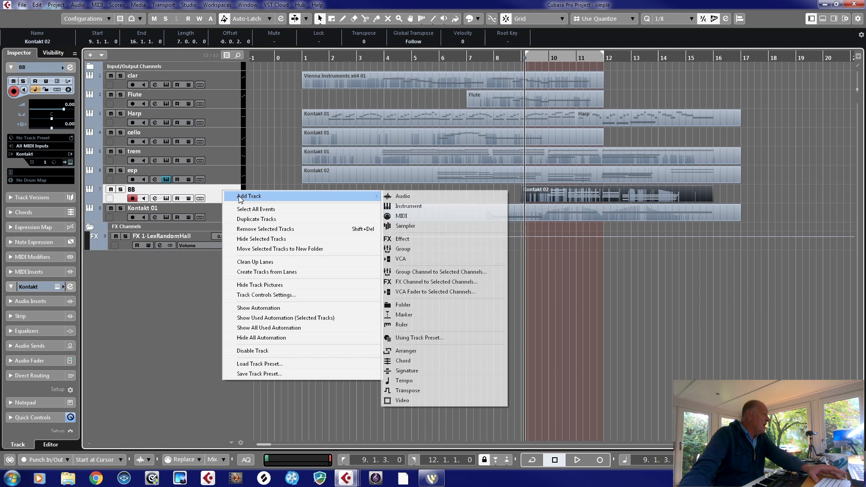
left_click(434, 199)
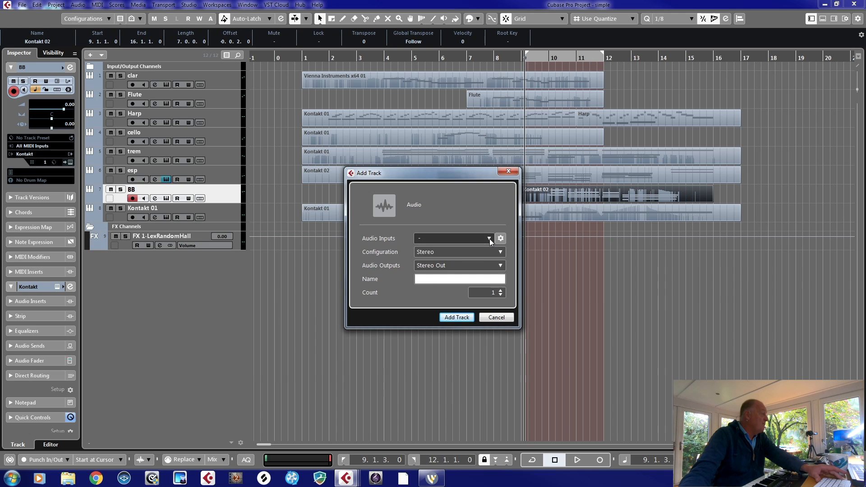
left_click(490, 317)
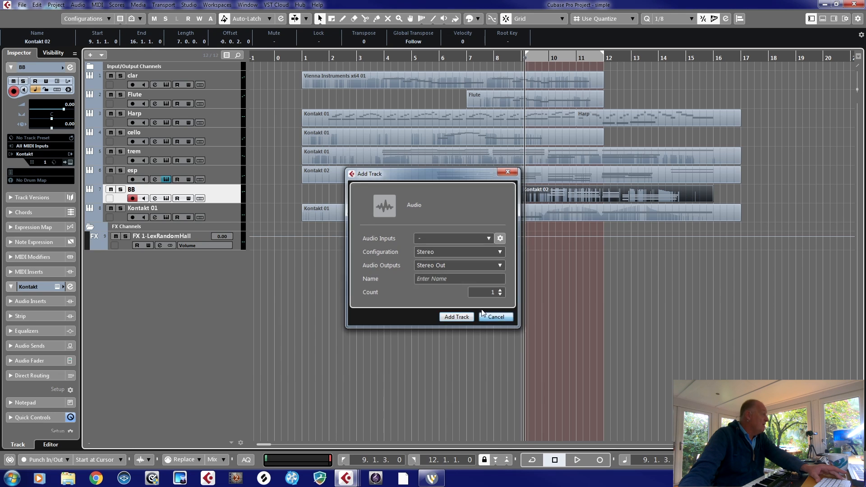
- Add one instrument track below BB, using Kontakt as its instrument
right_click(226, 193)
mouse_move(263, 196)
left_click_drag(399, 206, 399, 206)
left_click(455, 291)
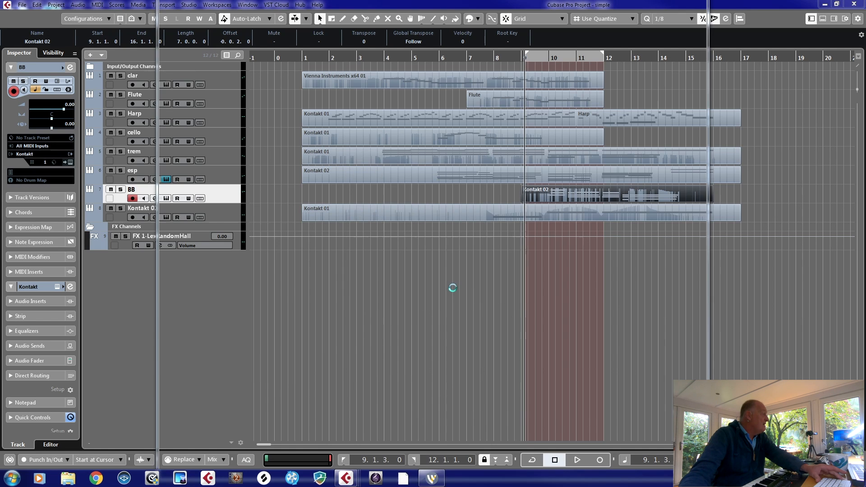
- Search the Kontakt libraries for "bras" and load m - Tuba Solo.nki from Spitfire Symphonic Brass
left_click(279, 48)
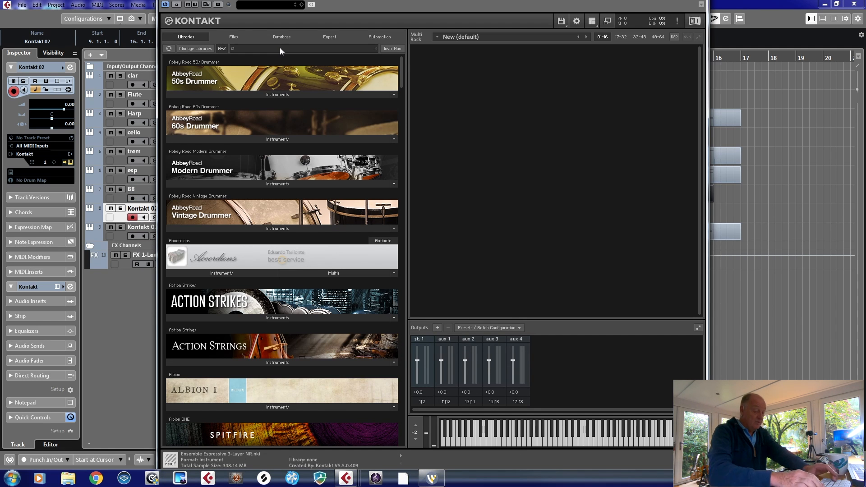
type("bras")
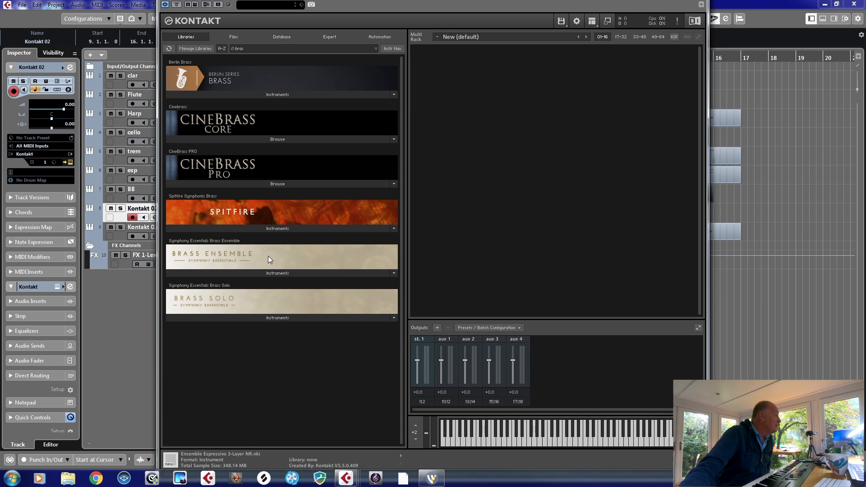
left_click(253, 229)
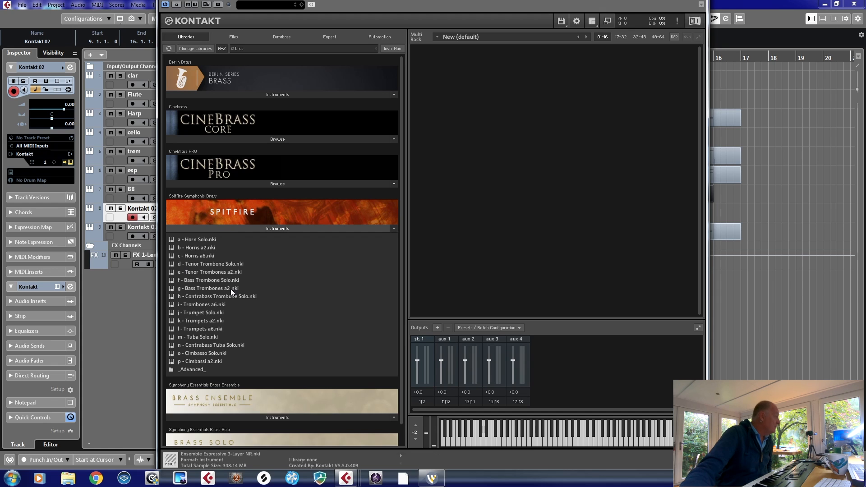
double_click(199, 334)
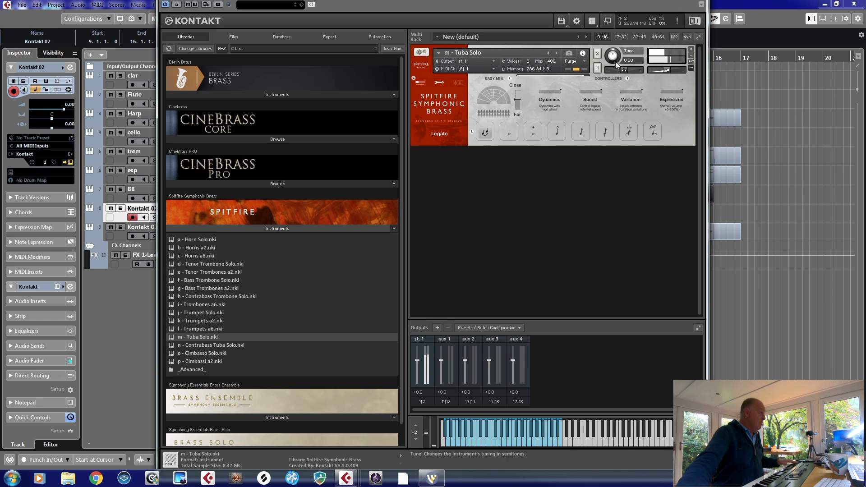
- Switch the tuba's Kontakt window to the generic editor and close it
left_click(701, 5)
left_click(744, 147)
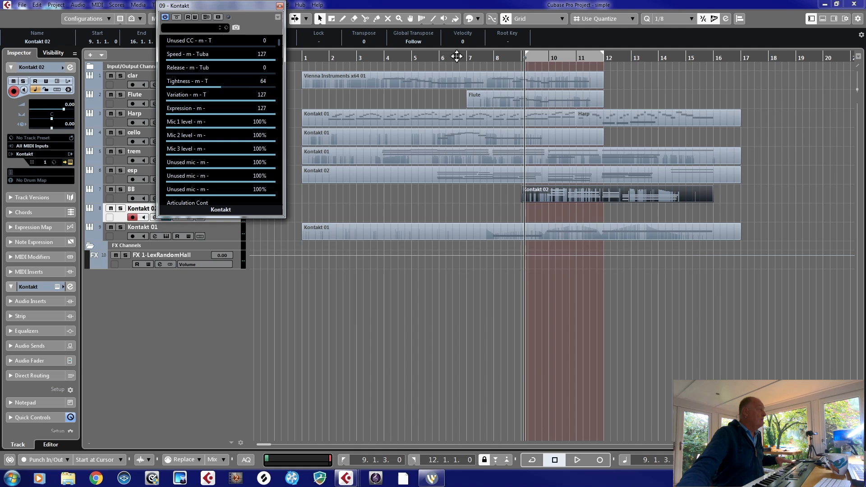
left_click(280, 6)
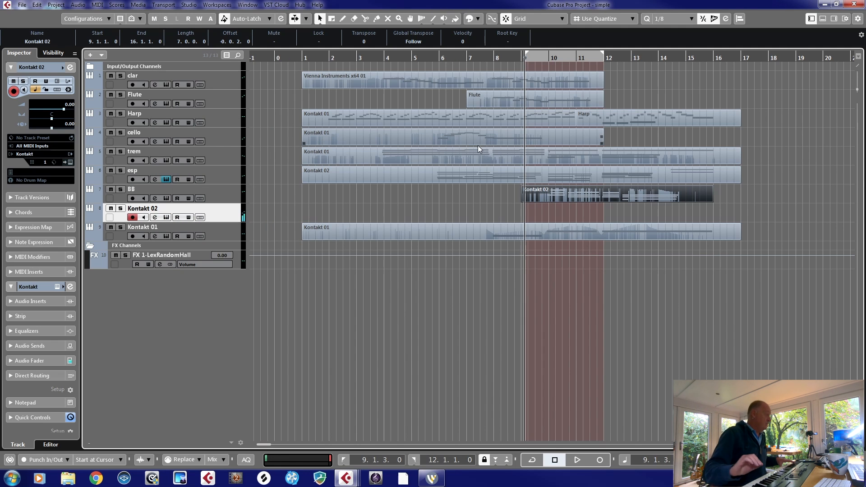
- Record the tuba part from bar 9 on the new Kontakt track and rename that track tuba
key("KP_Multiply")
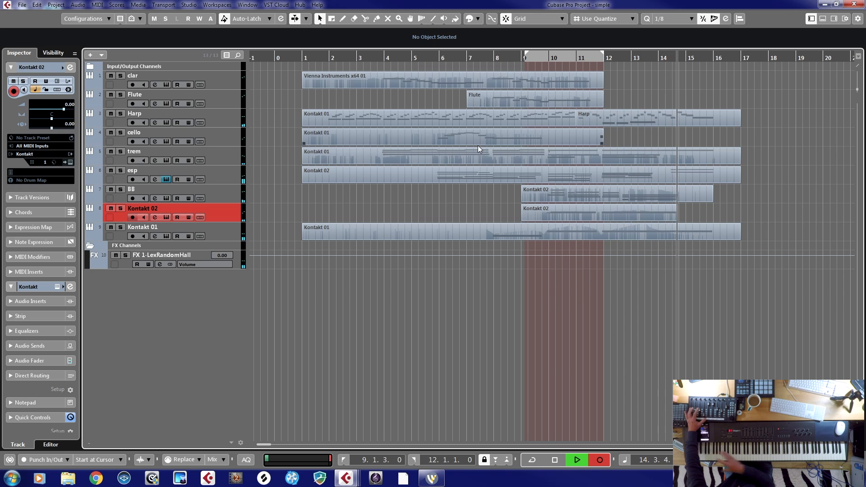
key("space")
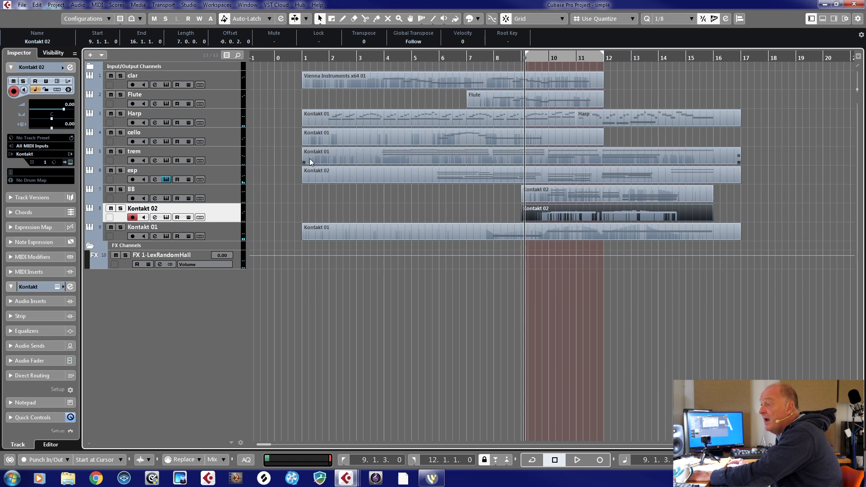
double_click(153, 209)
type("tuba")
key("Return")
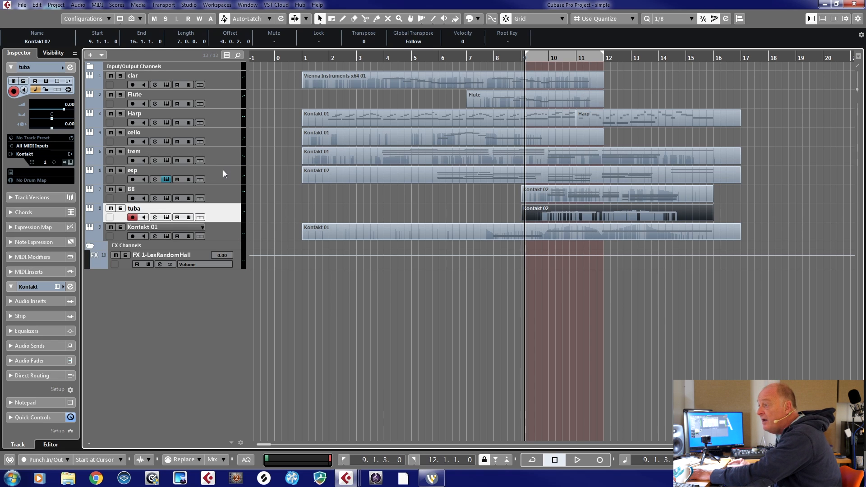
- Add one Kontakt instrument track directly below Harp, routed to Stereo Out
left_click(223, 136)
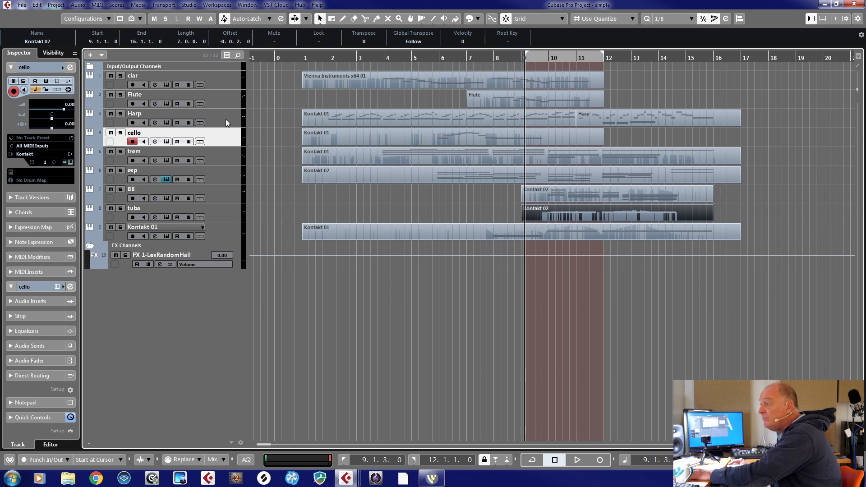
right_click(230, 122)
mouse_move(232, 125)
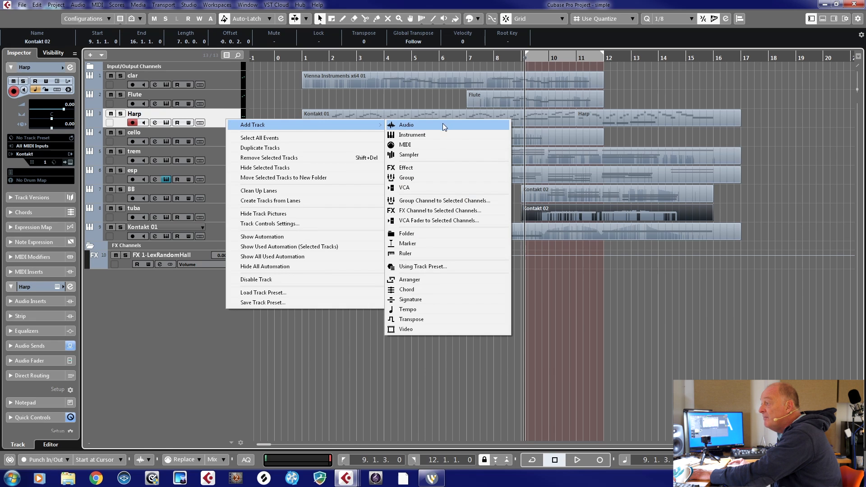
left_click(426, 135)
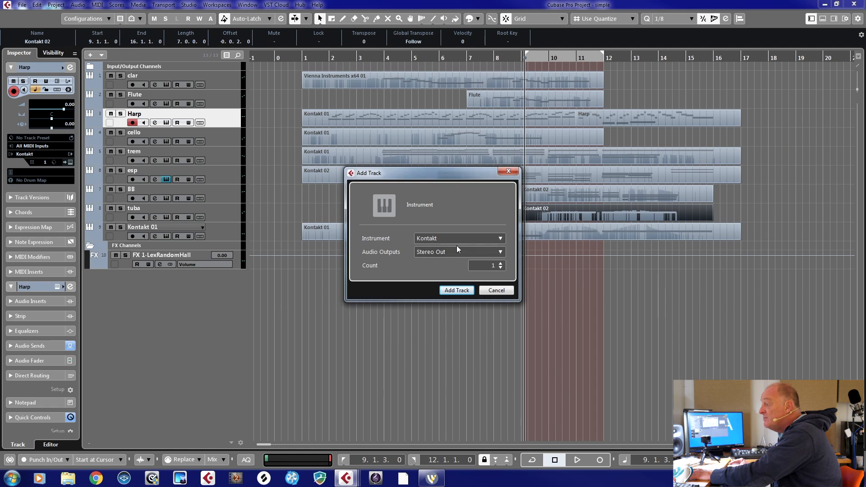
left_click(457, 290)
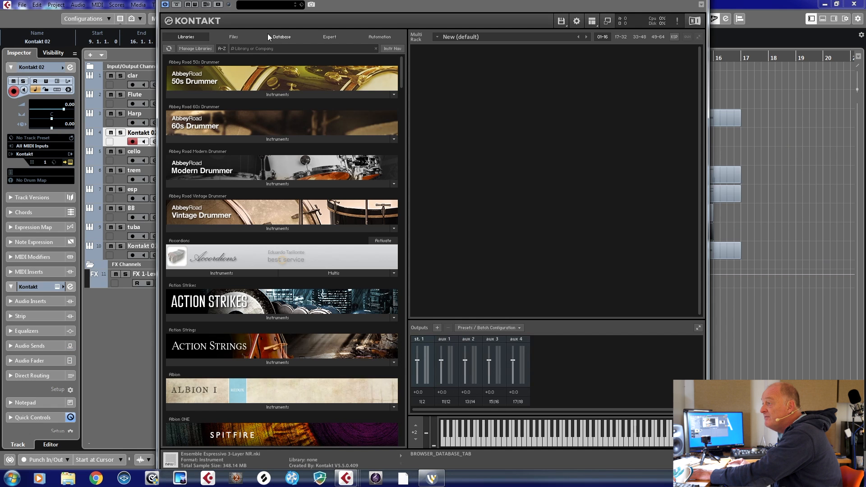
- Search the Kontakt libraries for "sym" and load a - Violins 1 - Performance legato.nki from Spitfire Symphonic Strings
type("sym")
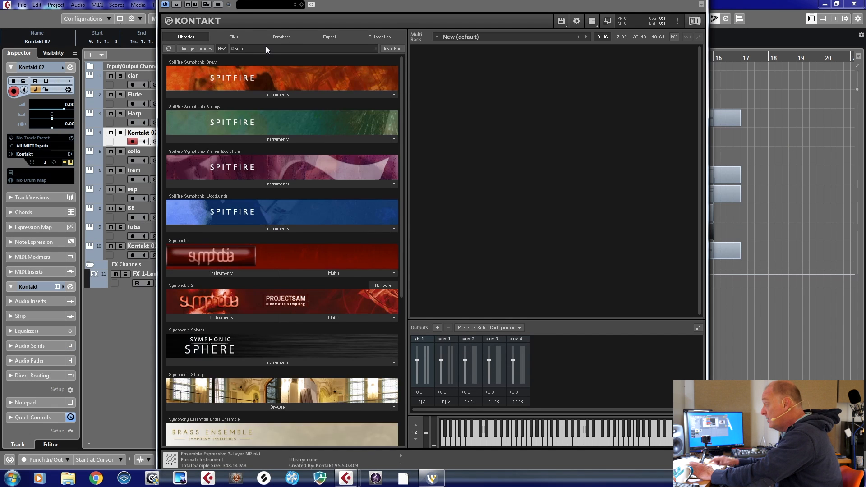
left_click(231, 139)
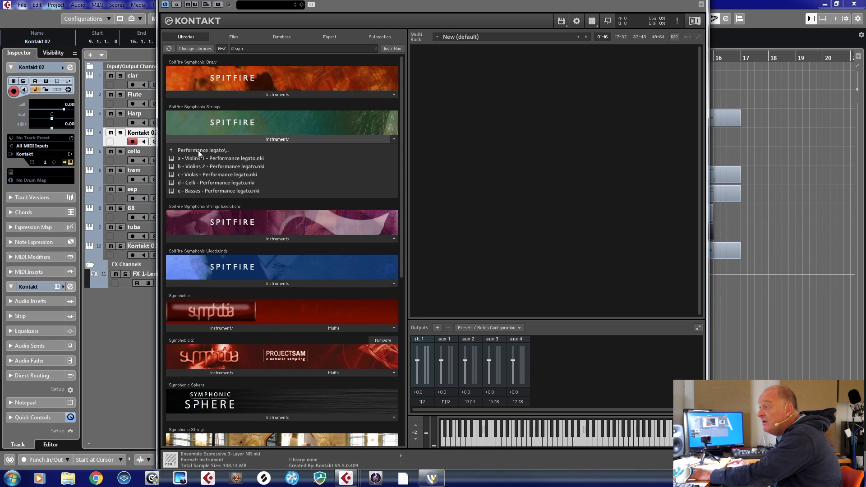
double_click(197, 158)
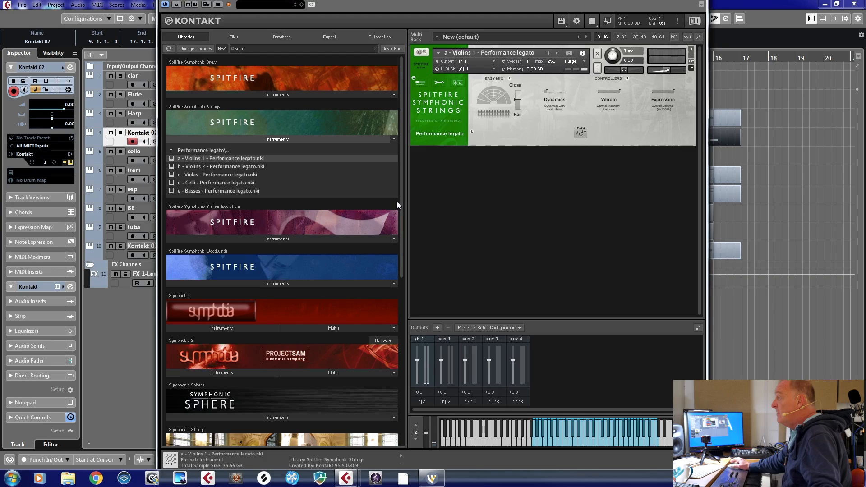
- Switch the Violins 1 Kontakt window to the generic editor and close it
left_click(702, 5)
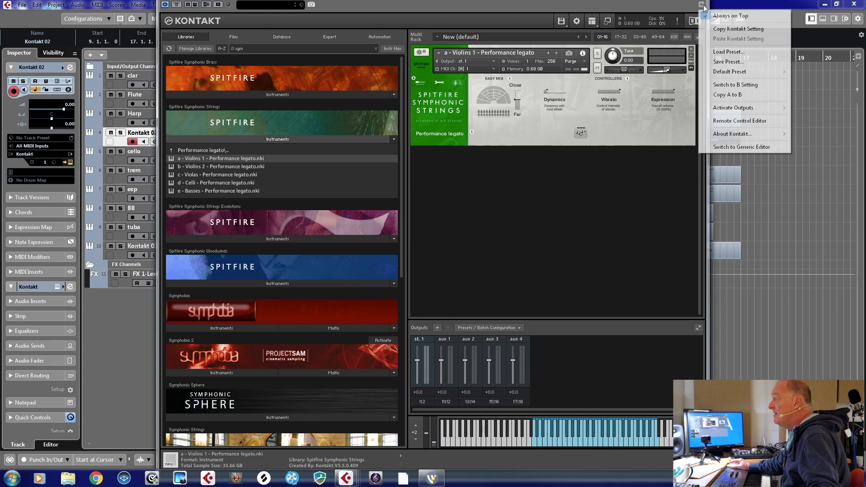
left_click(746, 148)
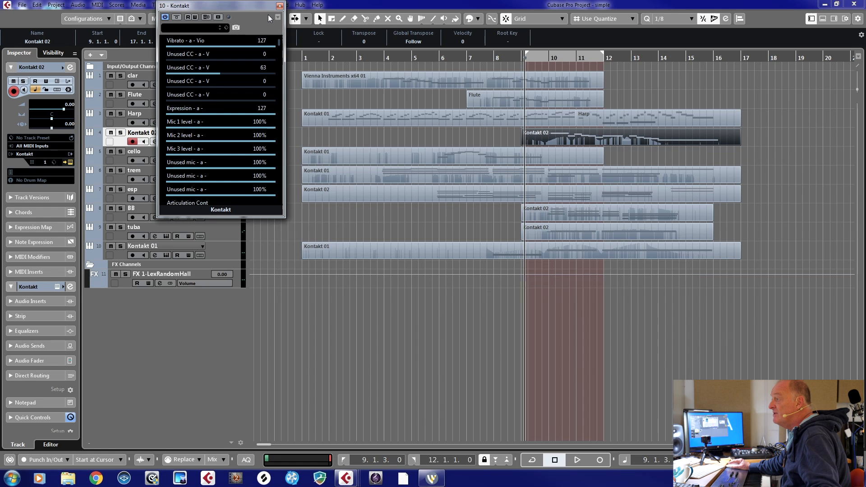
left_click_drag(255, 6, 335, 126)
left_click(359, 126)
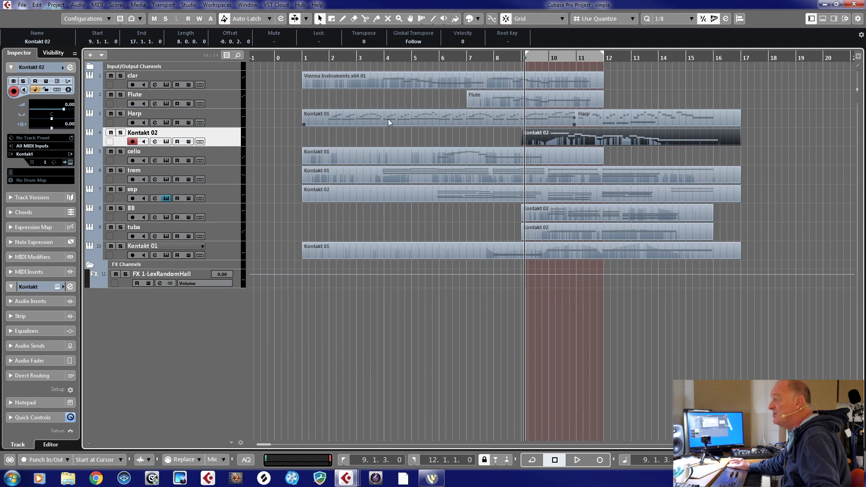
- Add another Kontakt instrument track below the Violins 1 track, routed to Stereo Out
right_click(218, 131)
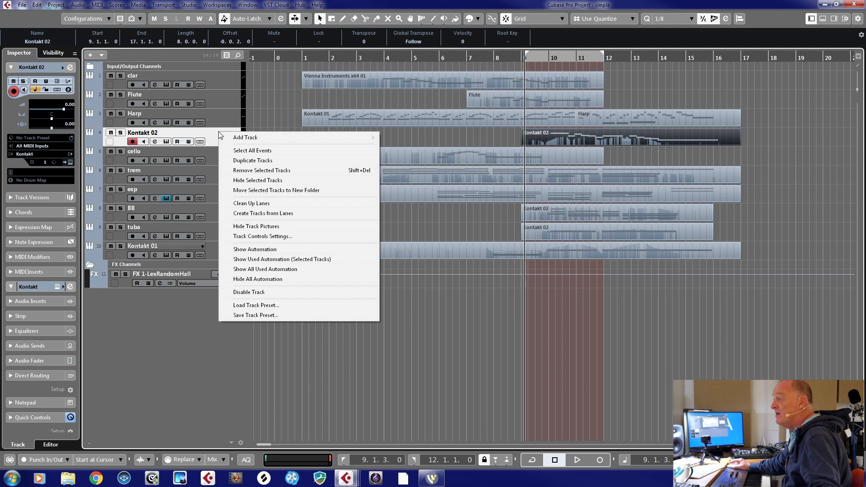
mouse_move(235, 137)
left_click(391, 149)
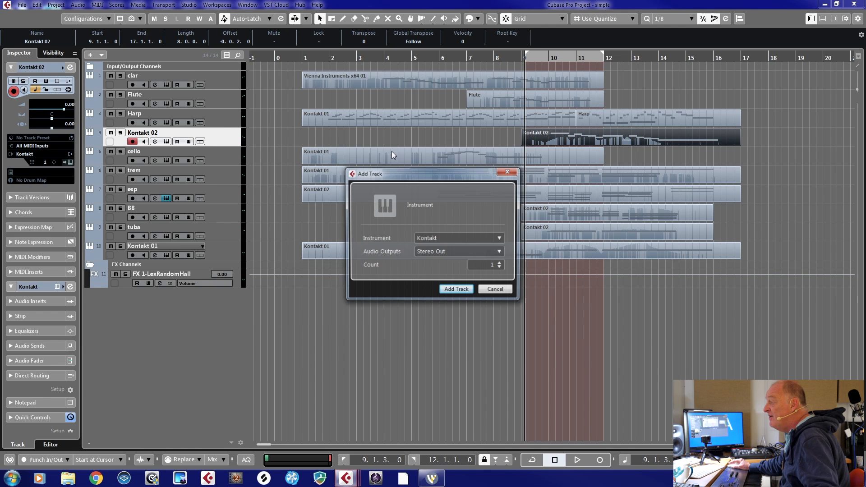
key("Return")
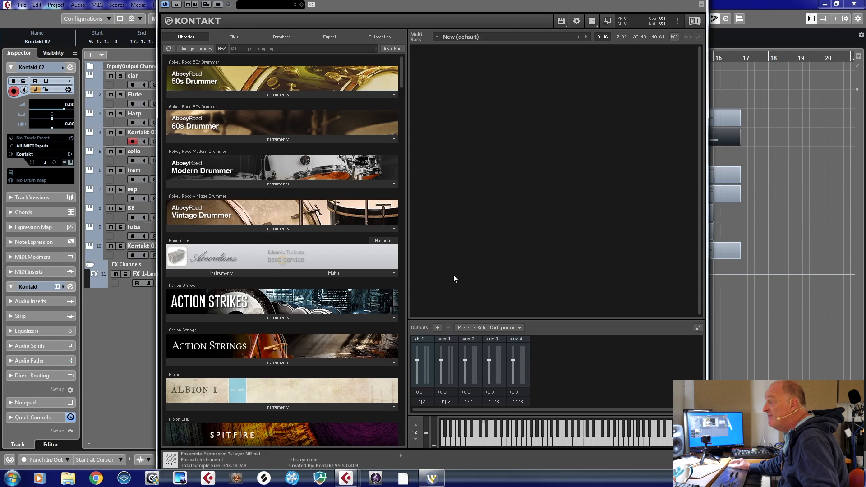
- Search the Kontakt libraries for "sym" and load c - Violas - Performance legato.nki from Spitfire Symphonic Strings
left_click(247, 51)
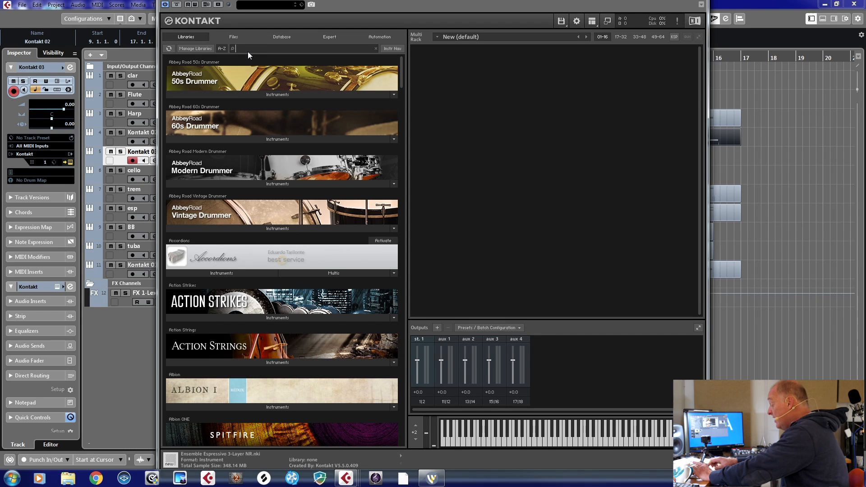
type("sym")
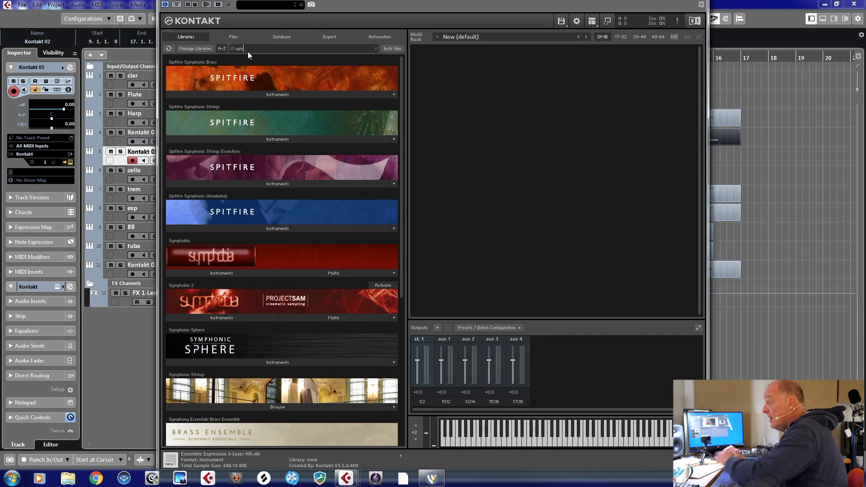
left_click(277, 138)
left_click(213, 174)
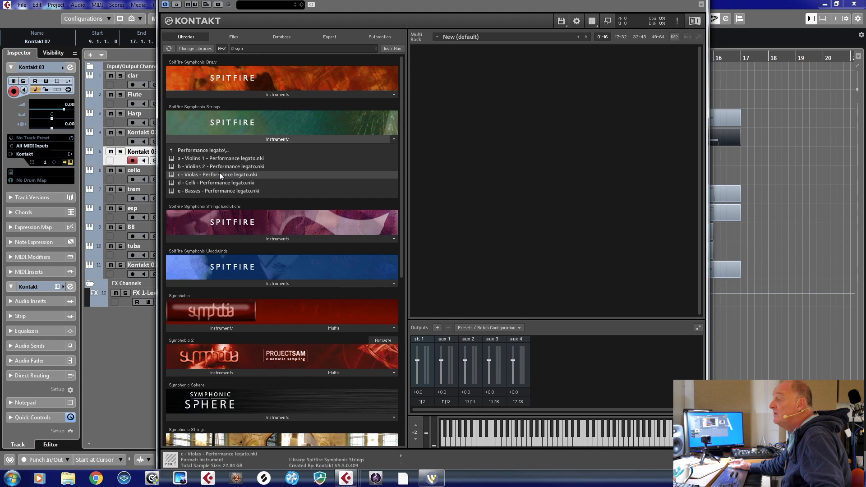
double_click(219, 174)
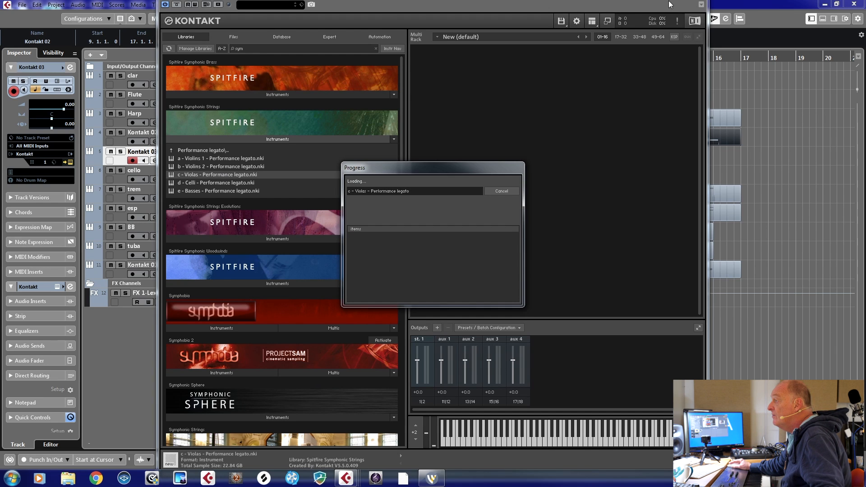
- Switch the Violas Kontakt window to the generic editor and close it
left_click(701, 5)
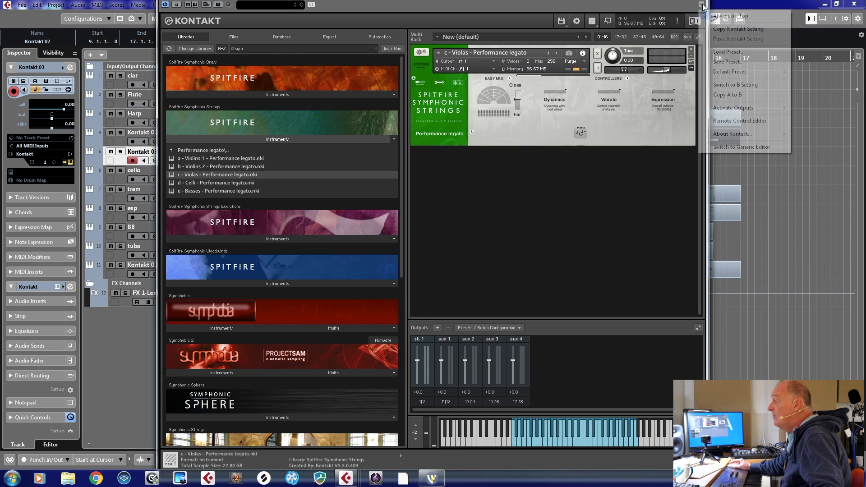
left_click(746, 145)
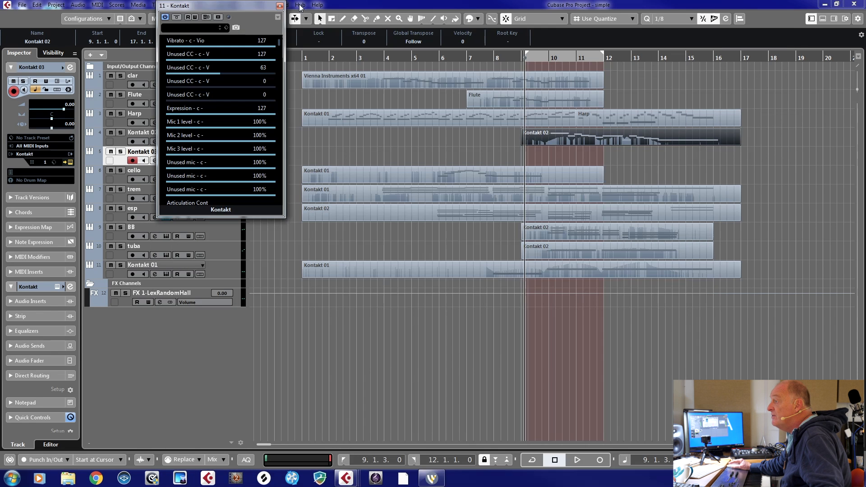
left_click(279, 6)
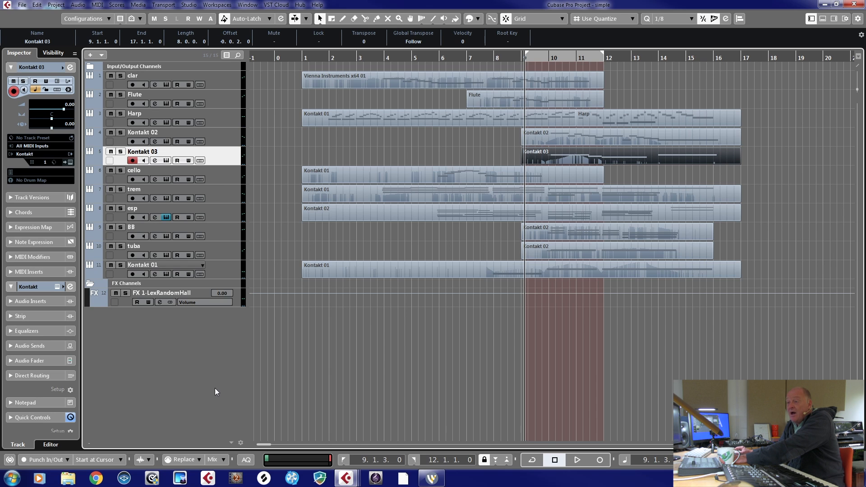
- Add a Kontakt instrument track routed to Stereo Out below the bottom Kontakt 01 track
left_click(231, 264)
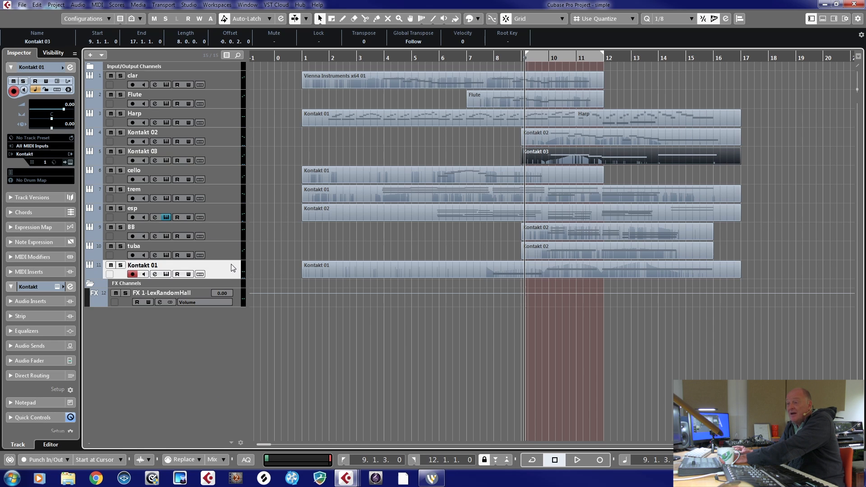
right_click(231, 264)
mouse_move(271, 270)
left_click_drag(486, 283, 445, 284)
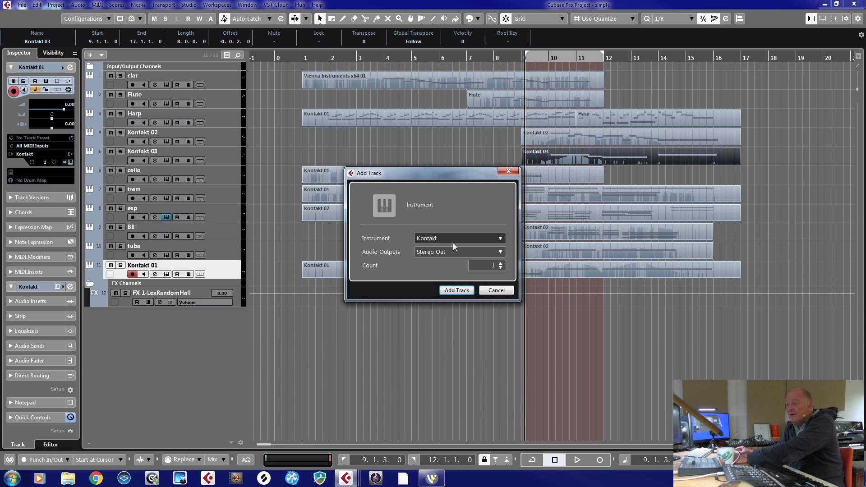
left_click(461, 287)
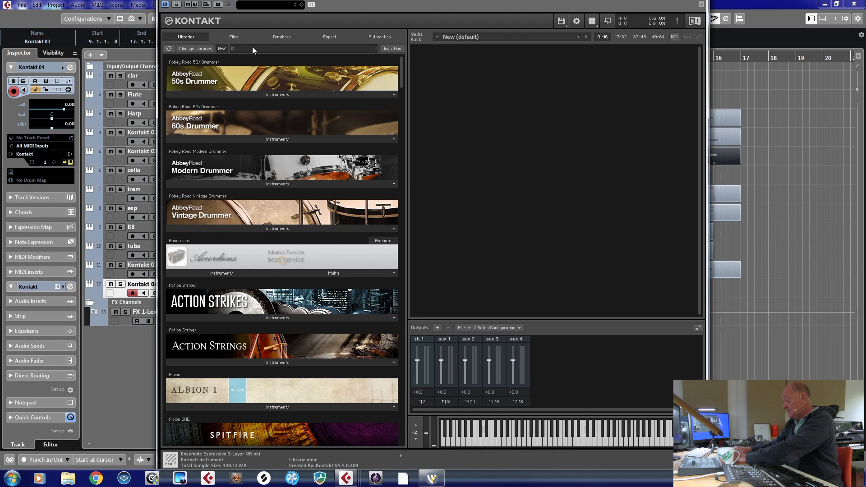
- Search the Kontakt libraries for "cym", "per" and "cine", clearing the search each time
type("cym")
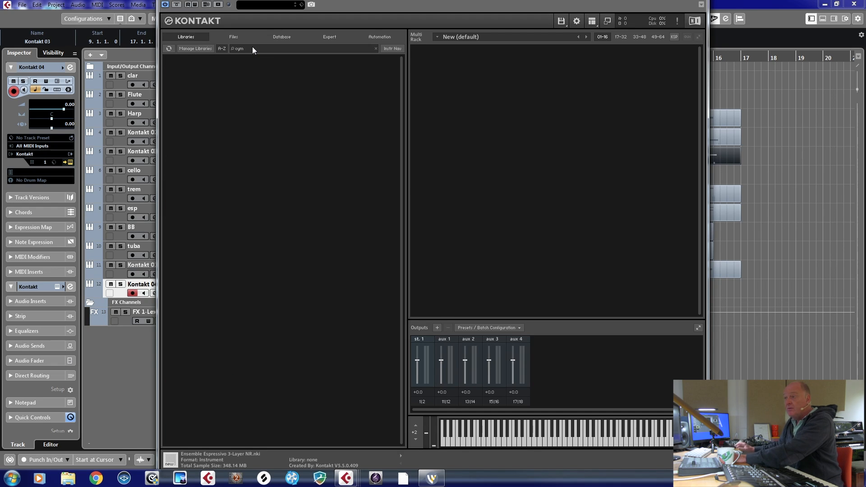
key("BackSpace")
key("BackSpace")
key("BackSpace")
type("peruc")
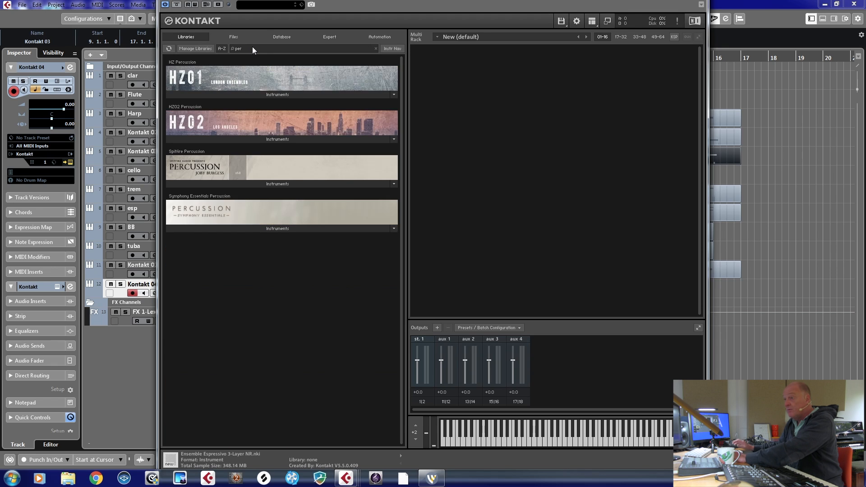
key("BackSpace")
key("BackSpace")
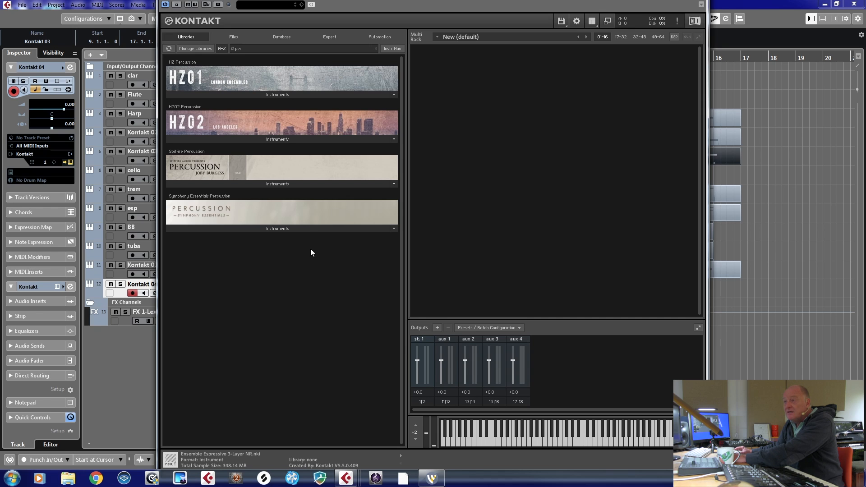
key("BackSpace")
key("BackSpace")
key("BackSpace")
type("cine")
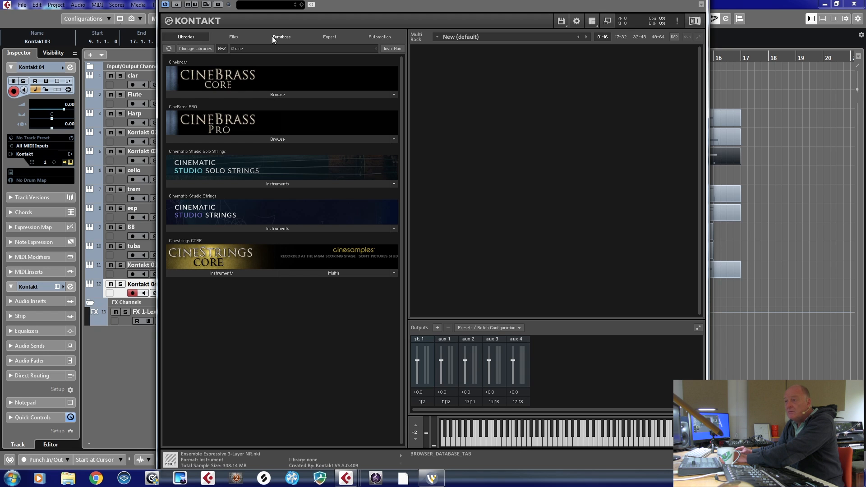
key("BackSpace")
key("BackSpace")
key("BackSpace")
key("BackSpace")
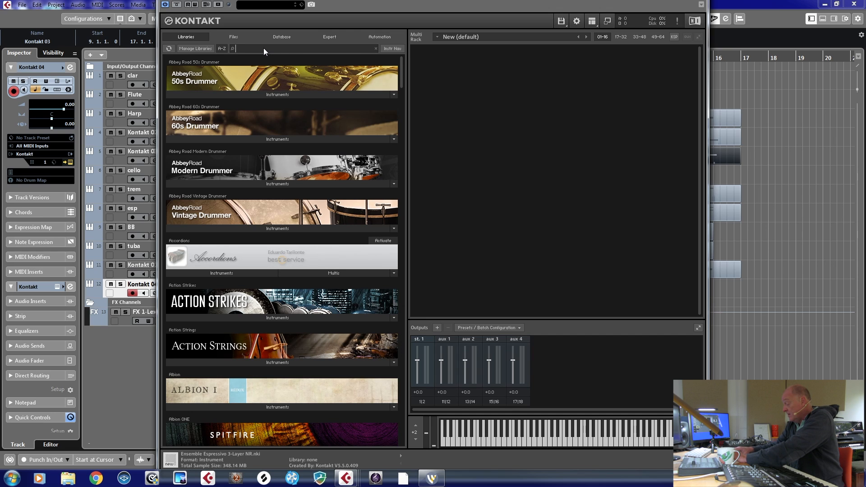
- Search the Kontakt libraries for "perc", load Cymbal Med.nki from Spitfire Percussion's individual Unpitched - Metal instruments, and dismiss the help bubble
type("perc")
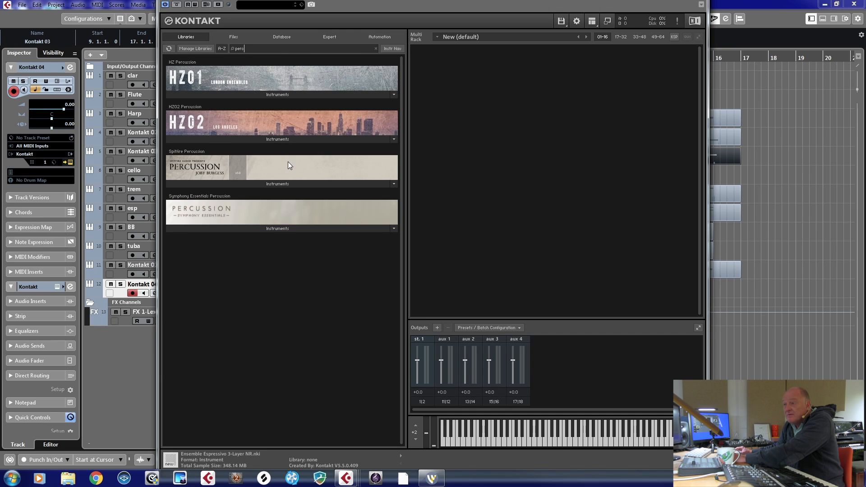
left_click(240, 184)
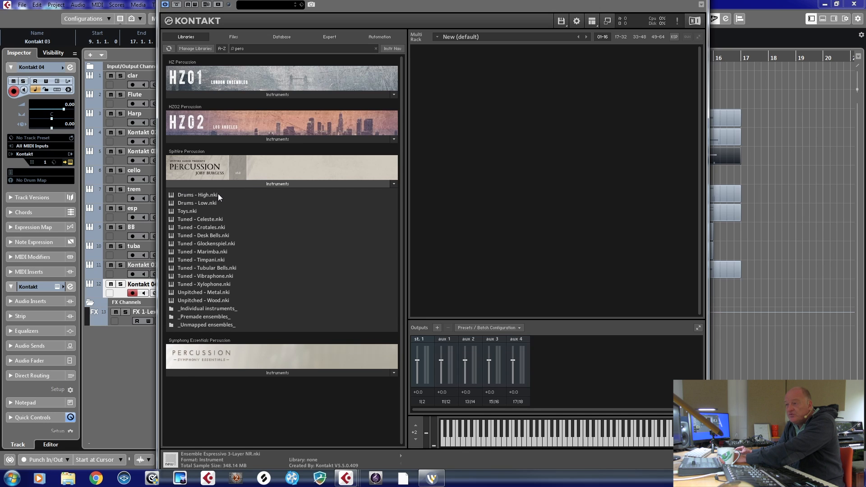
left_click(221, 308)
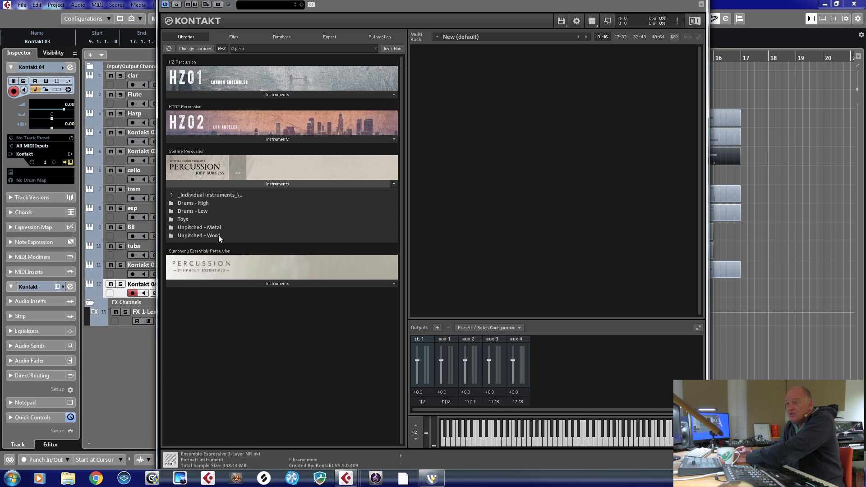
left_click(214, 227)
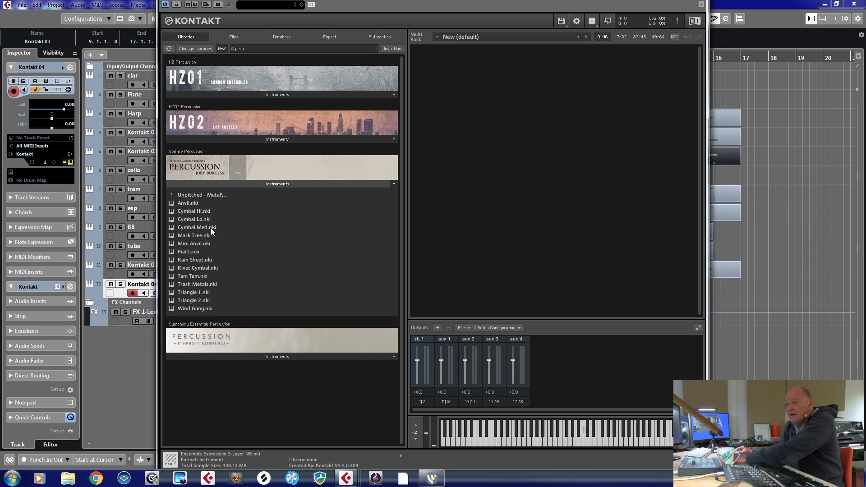
double_click(210, 228)
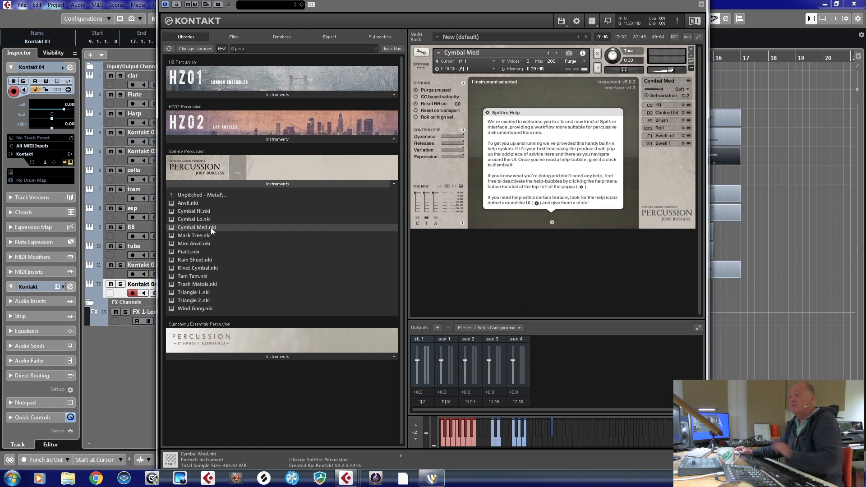
left_click(591, 160)
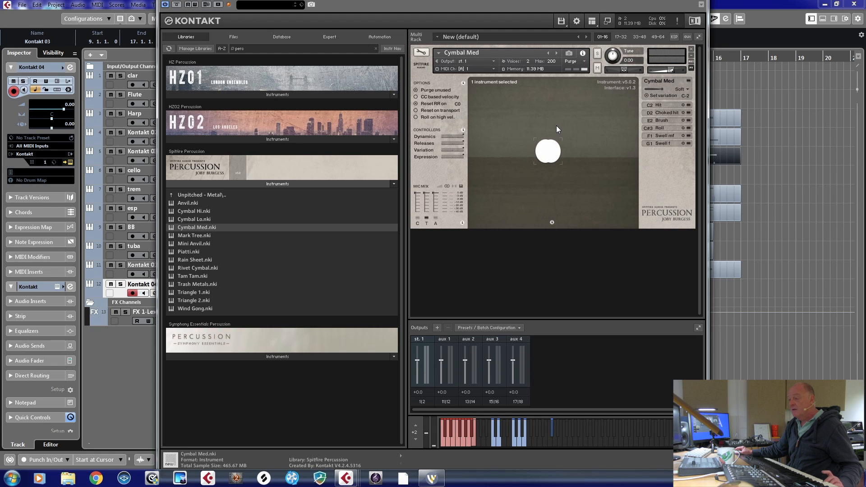
- Switch the Cymbal Med Kontakt window to the generic editor and close it
left_click(519, 44)
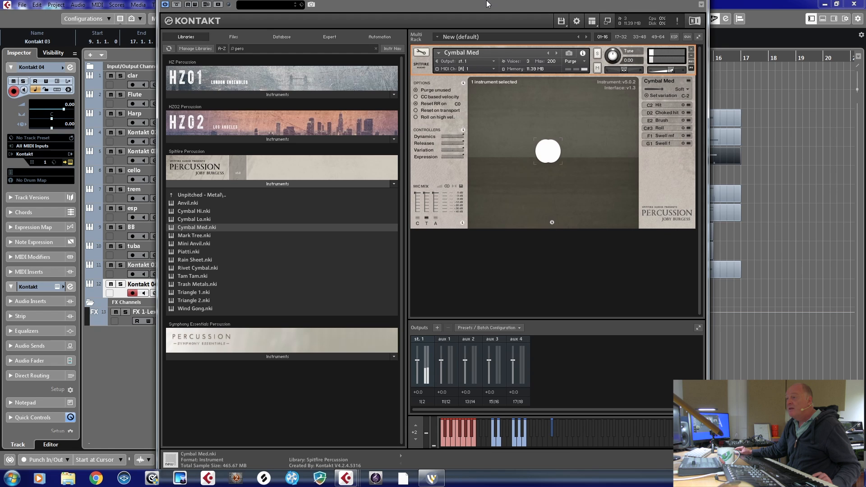
left_click(702, 5)
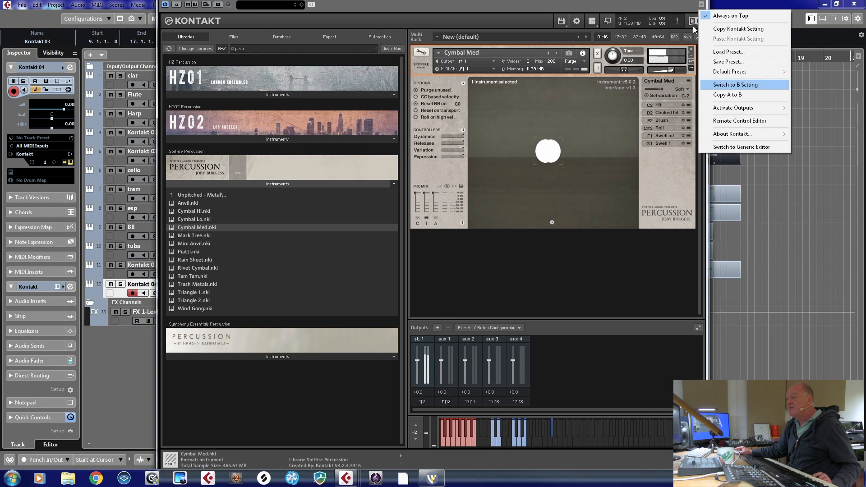
left_click(733, 148)
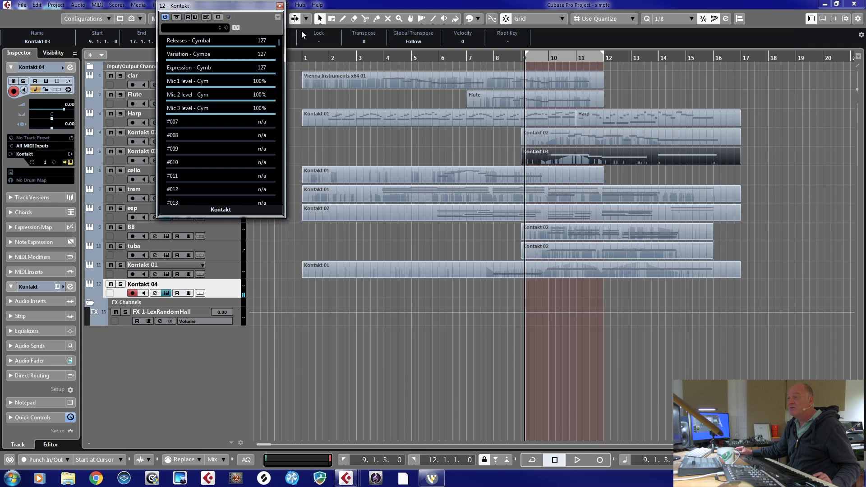
left_click(280, 6)
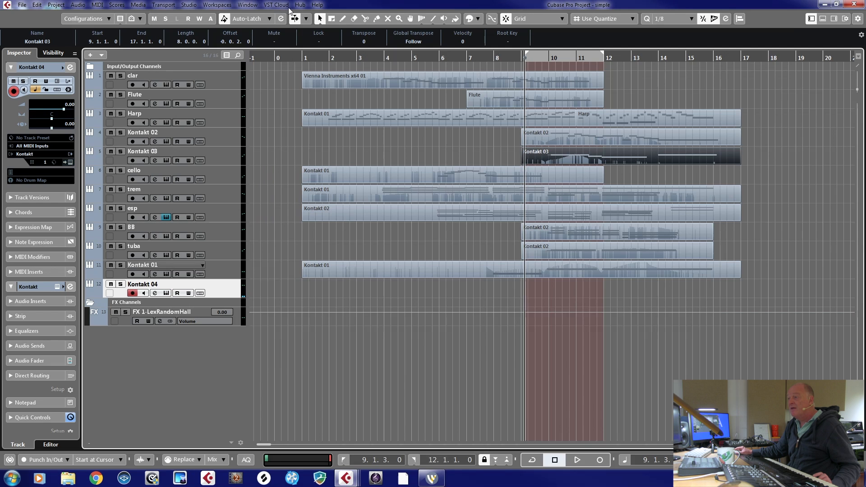
- Set the left locator to bar 8 and record a cymbal part on the Kontakt 04 track from there
left_click(497, 59)
key("ctrl+KP_1")
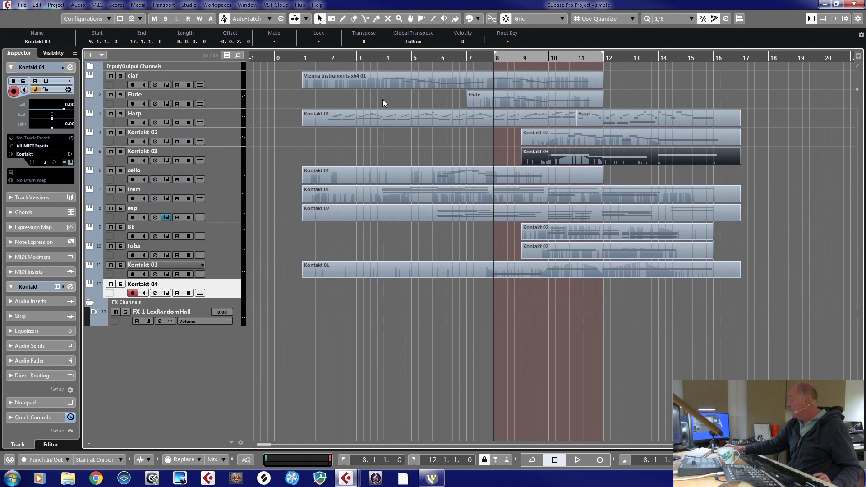
key("KP_Multiply")
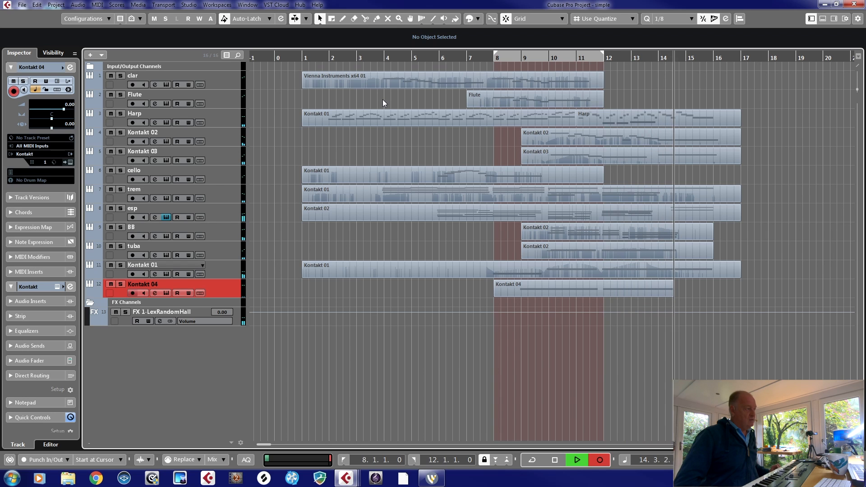
key("space")
- Split the recorded cymbal part at bar 12 and delete the section after the cut
key("3")
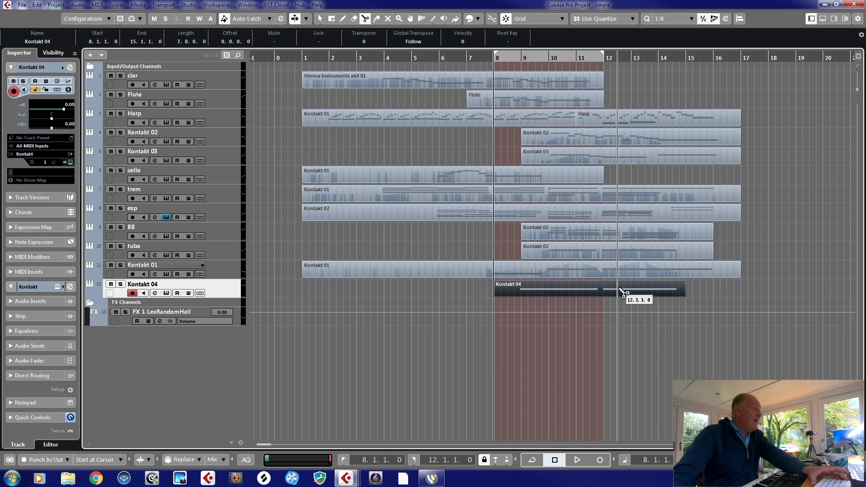
left_click(603, 296)
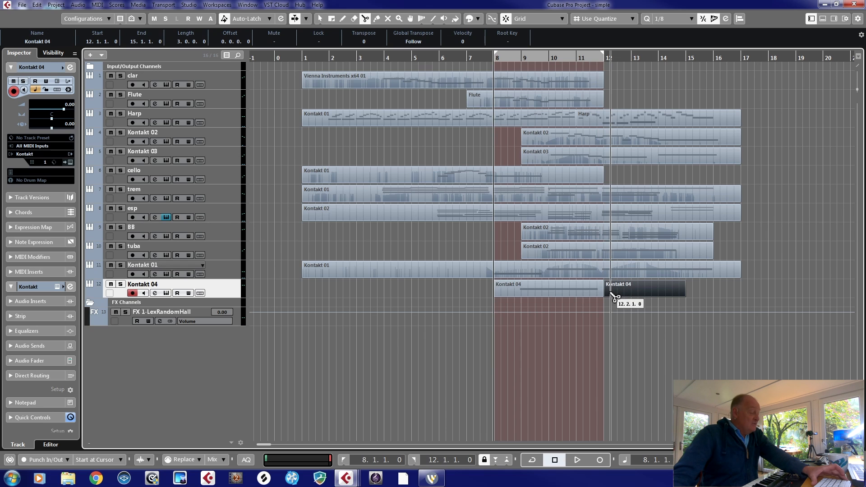
key("1")
left_click(631, 292)
key("Delete")
- Play back the cymbal part, move it earlier to start at 7.2.1, and play it again
key("space")
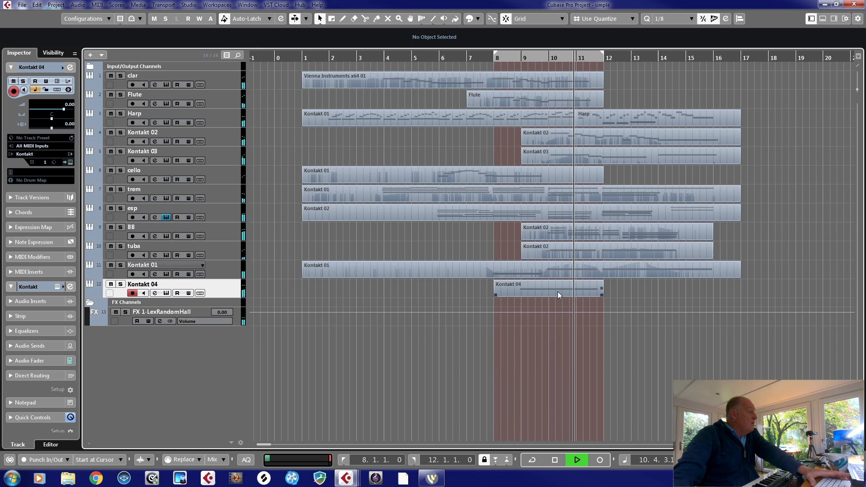
key("space")
left_click_drag(558, 291, 537, 291)
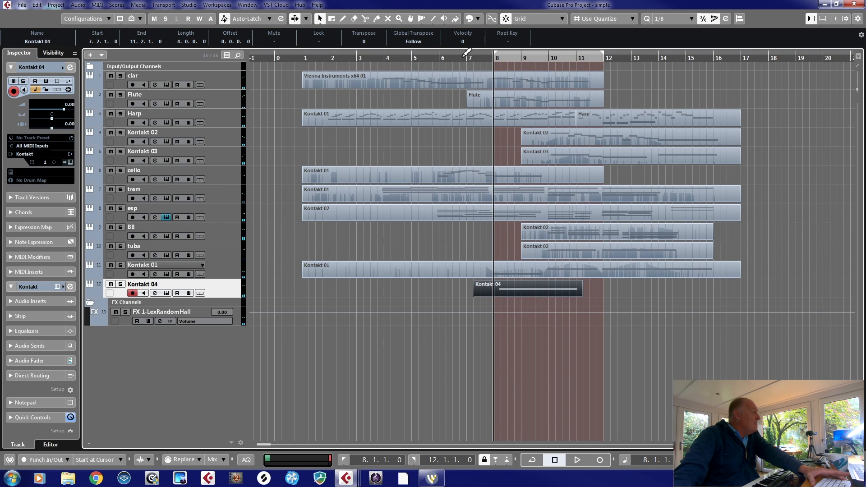
left_click(465, 57)
key("space")
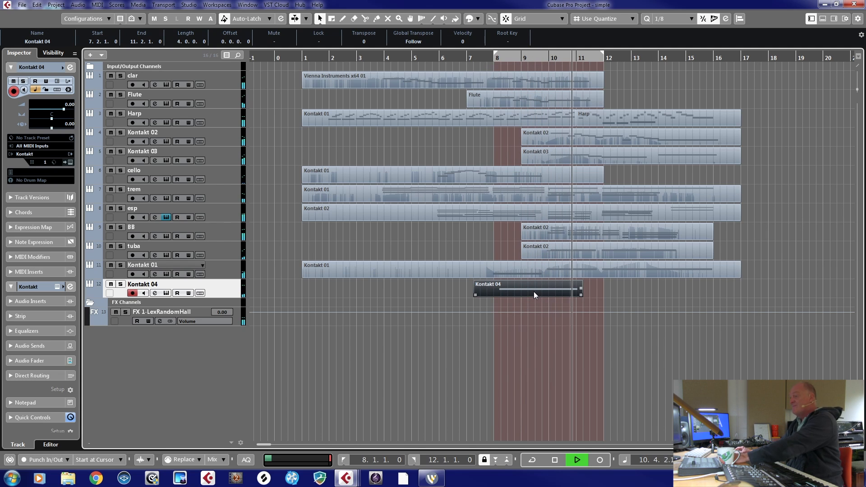
- Move the cymbal part to start at 8.2.3 and play it back from bar 8
left_click_drag(534, 291, 557, 291)
key("space")
key("KP_1")
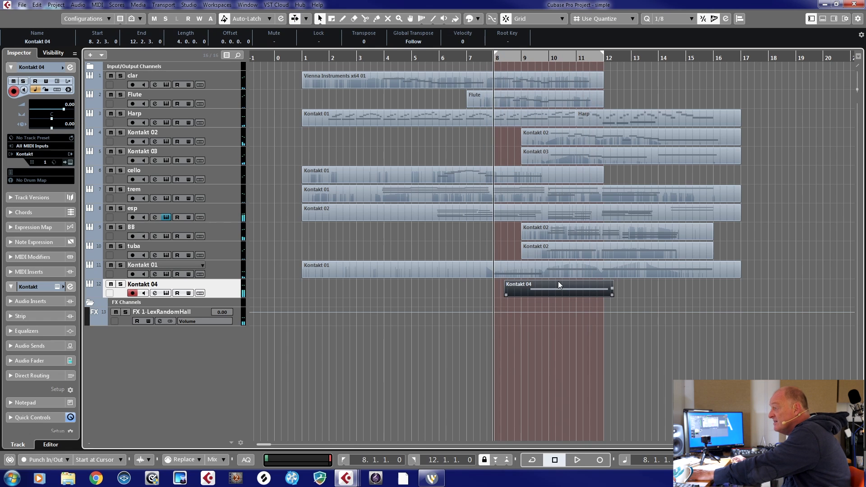
key("space")
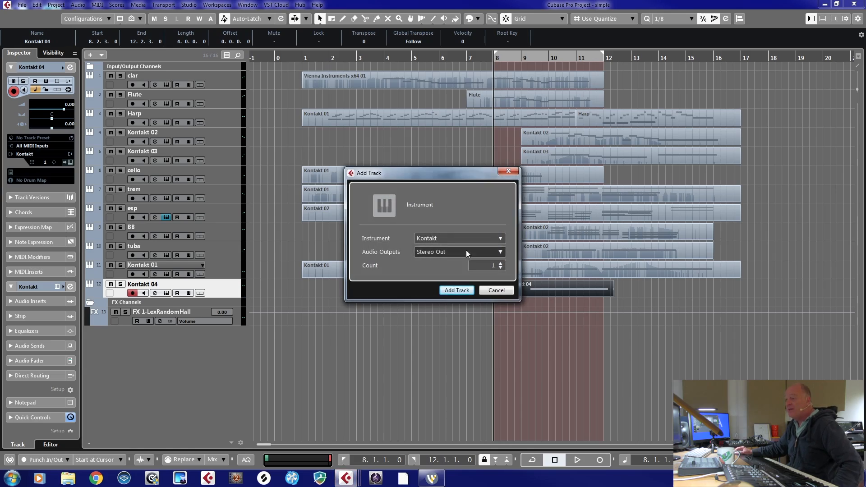
- Add one Kontakt instrument track routed to Stereo Out and browse its files to the 8Dio Choir folder on the H: drive
left_click(456, 289)
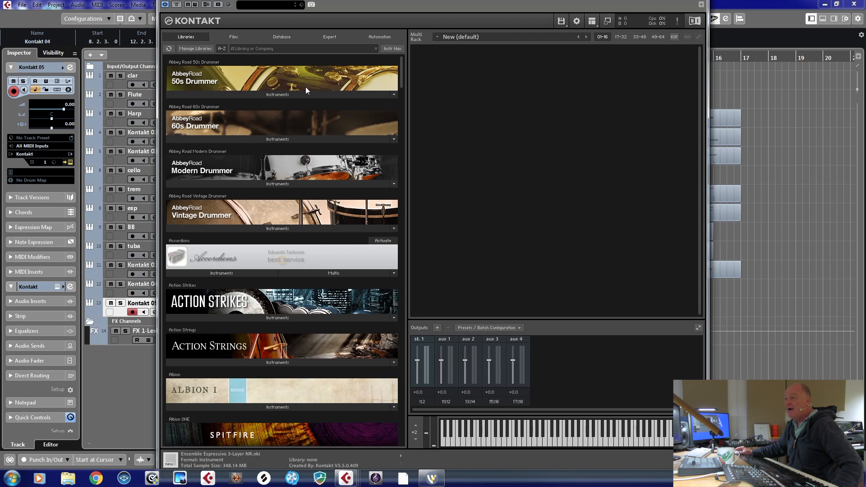
left_click(232, 37)
scroll(236, 120, "up", 10)
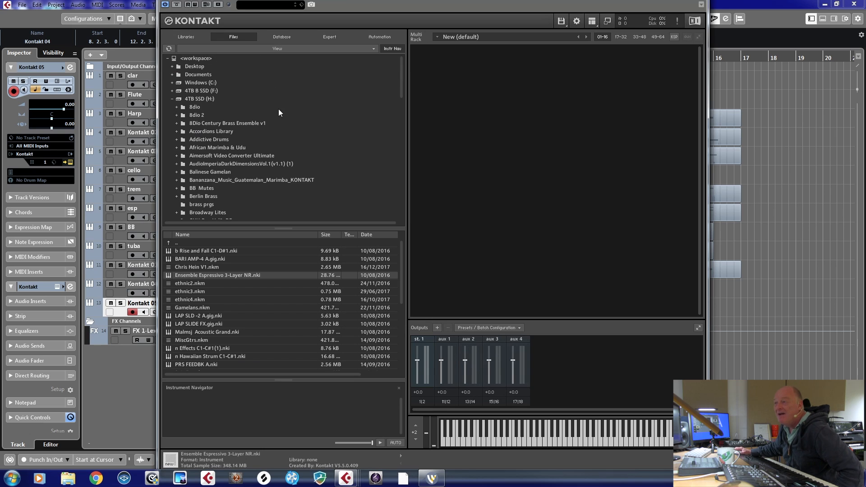
left_click(176, 106)
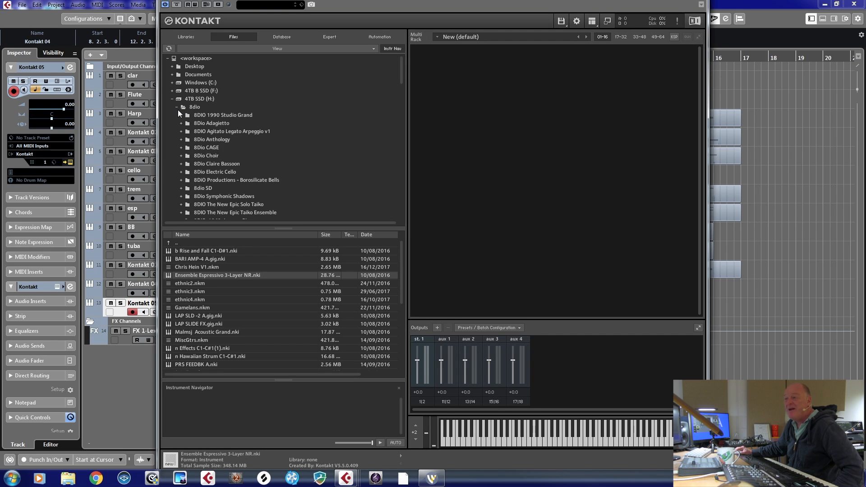
left_click(208, 156)
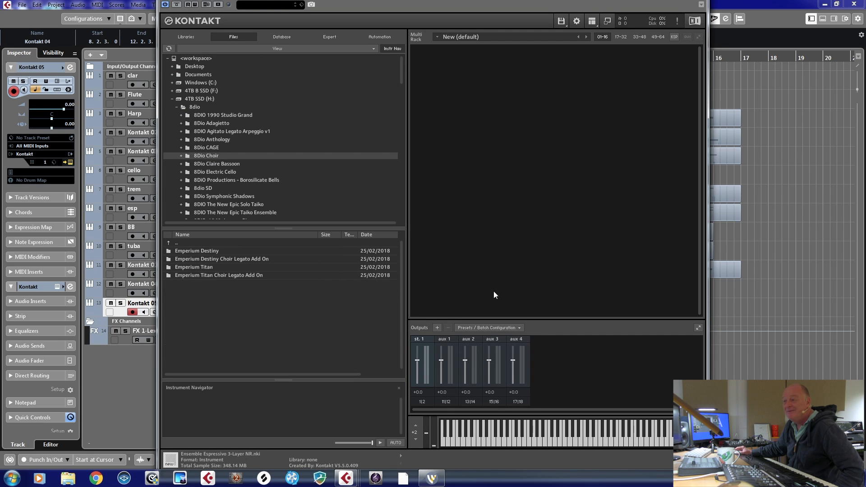
- Load the 01 Emperium Ens Arcs.nki choir patch from the Emperium Titan Instruments folder
left_click(217, 250)
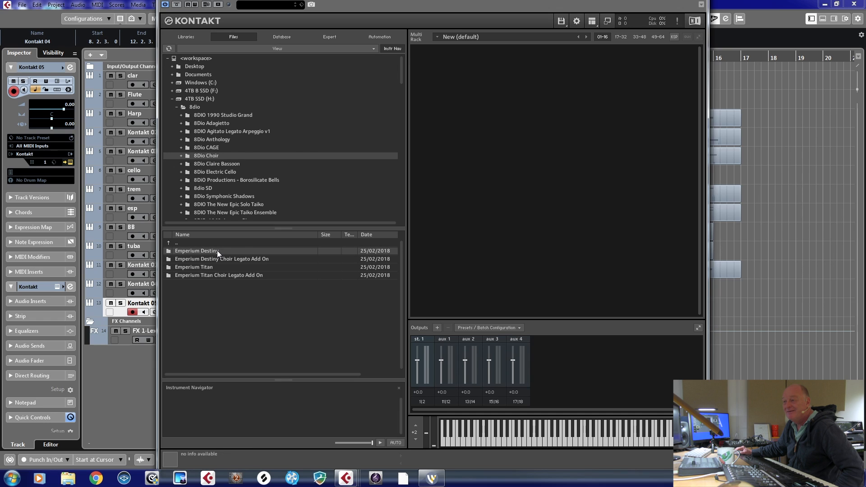
double_click(221, 266)
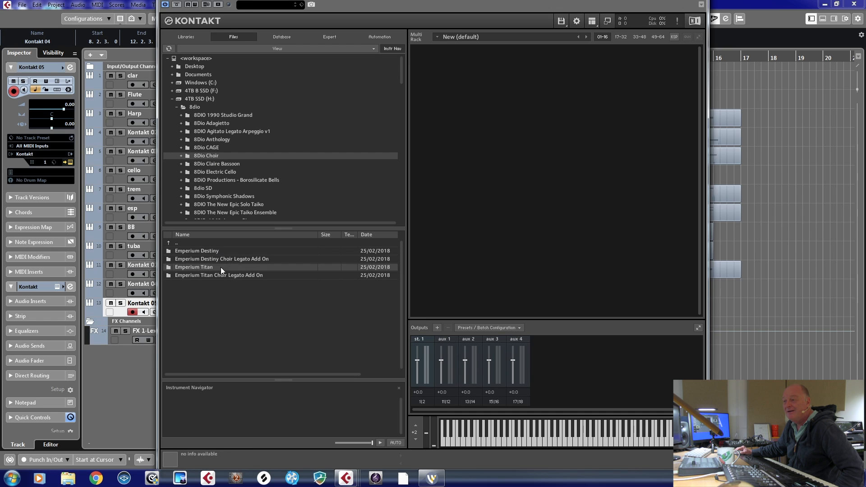
double_click(205, 258)
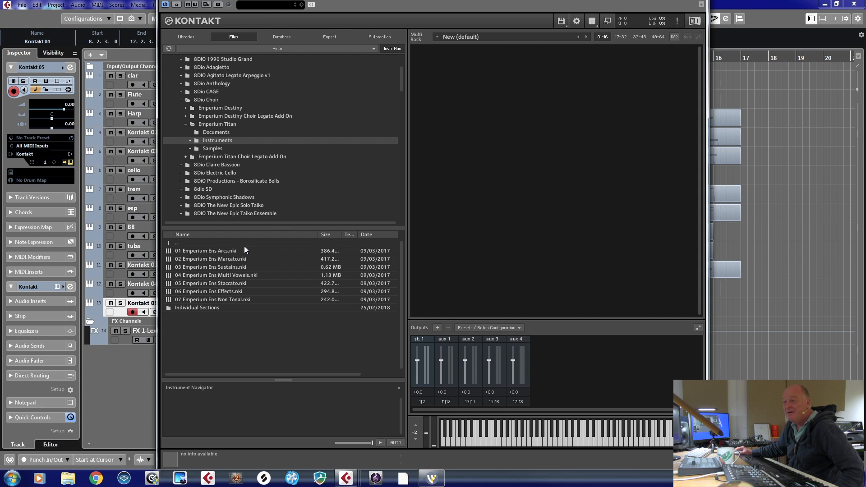
double_click(230, 251)
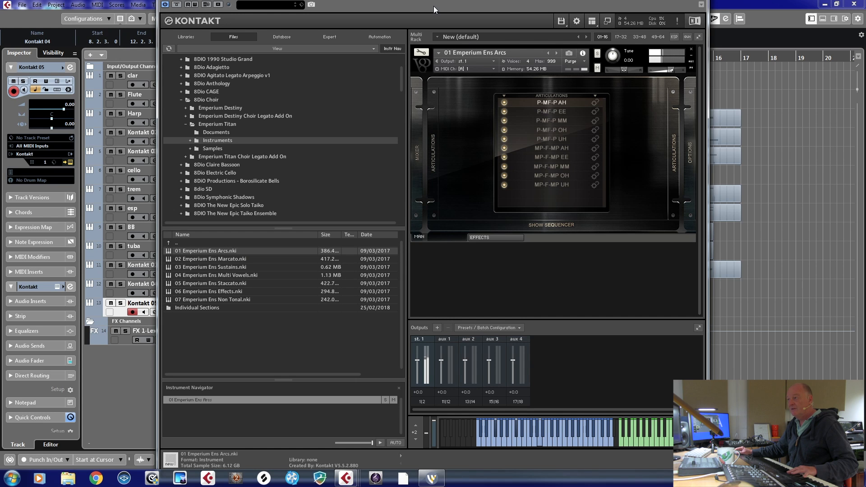
- Switch the Kontakt instrument to the generic editor and close its window
left_click(700, 5)
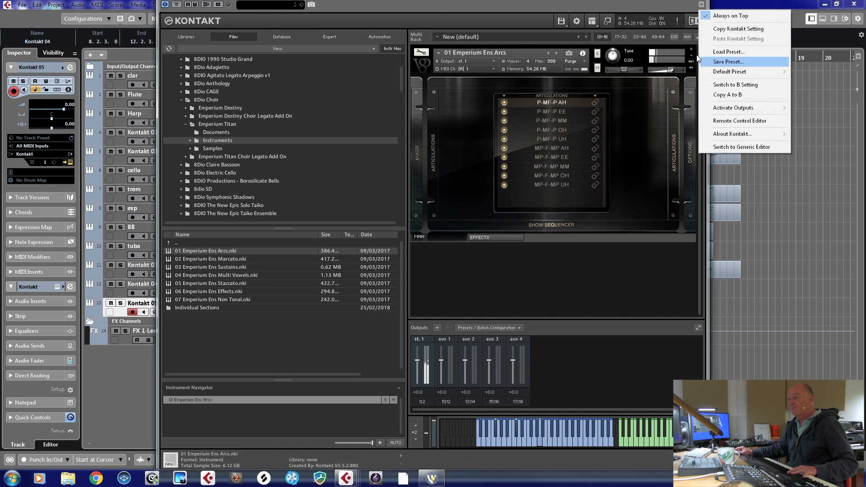
left_click(727, 151)
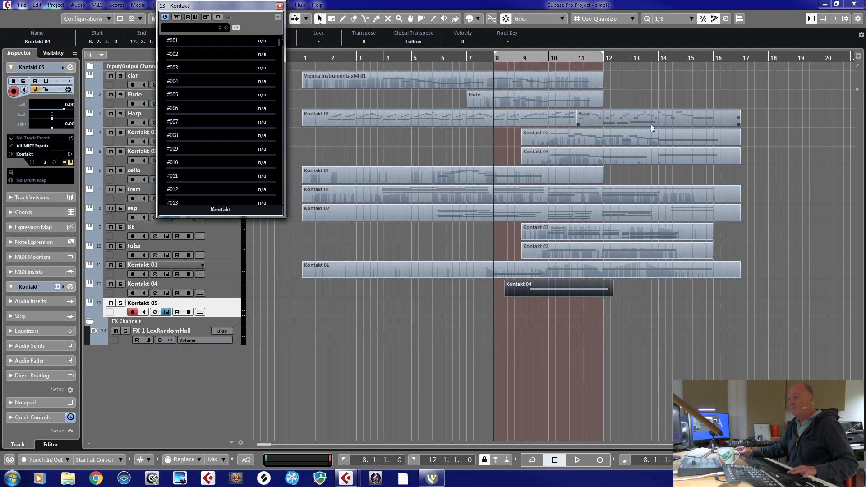
left_click(279, 5)
- Record a choir part on the Kontakt 05 track from bar 8 to bar 18
key("KP_Multiply")
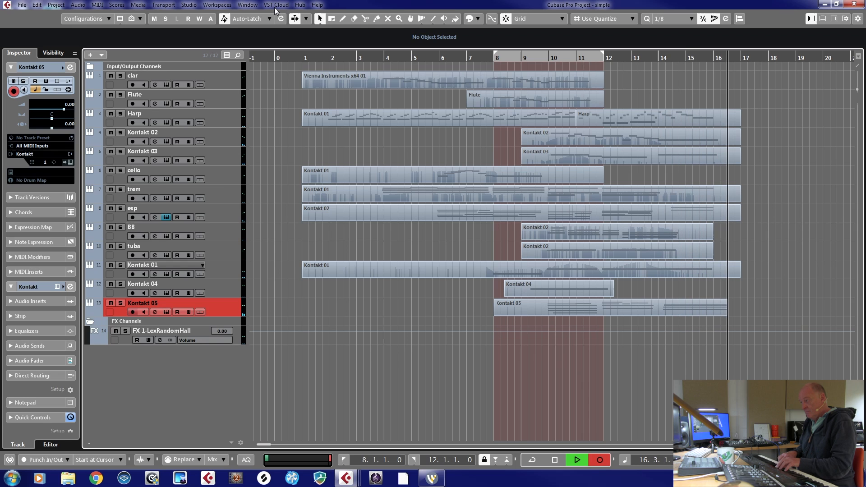
key("space")
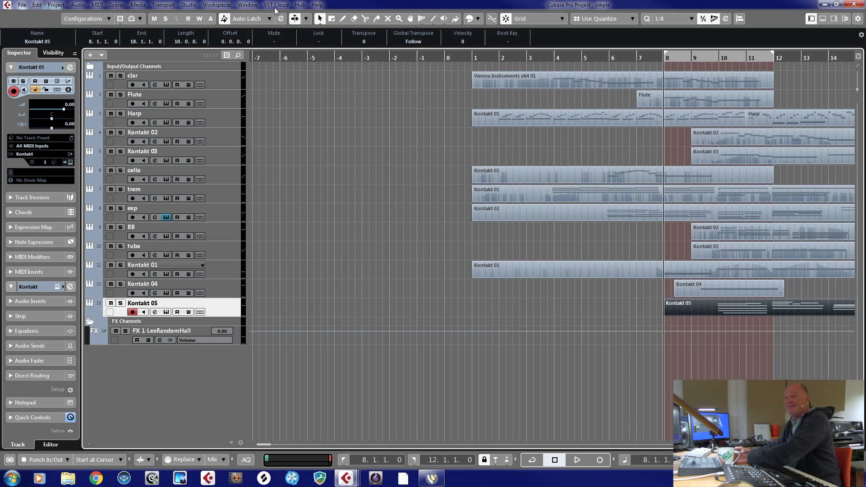